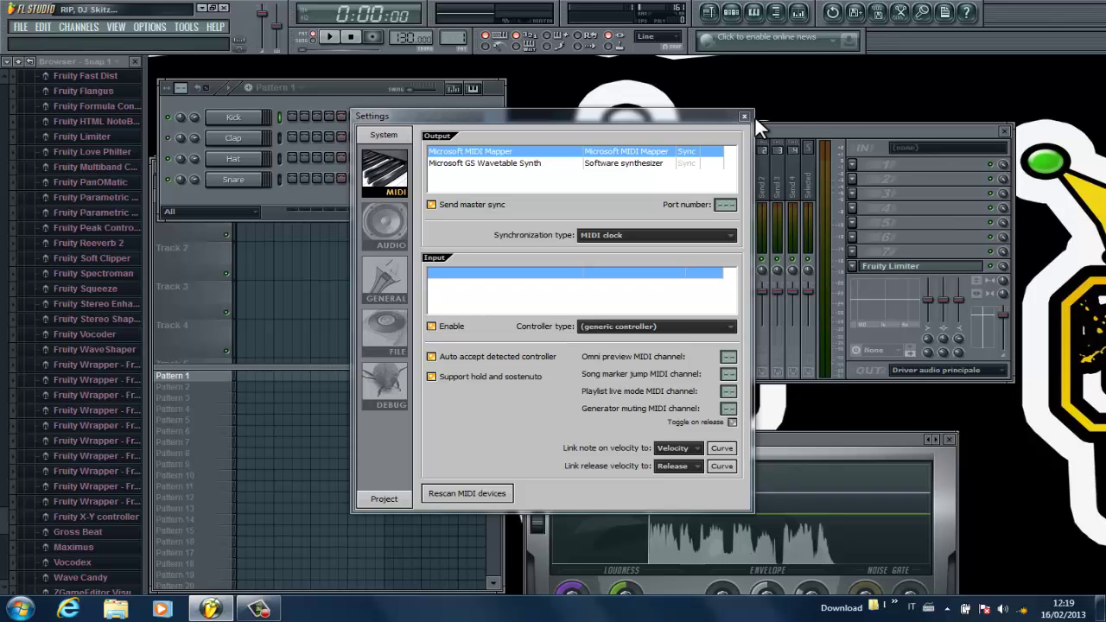
Close the settings window, bring up the mixer, and select the Insert 1 track.
left_click(744, 116)
left_click_drag(739, 129, 757, 89)
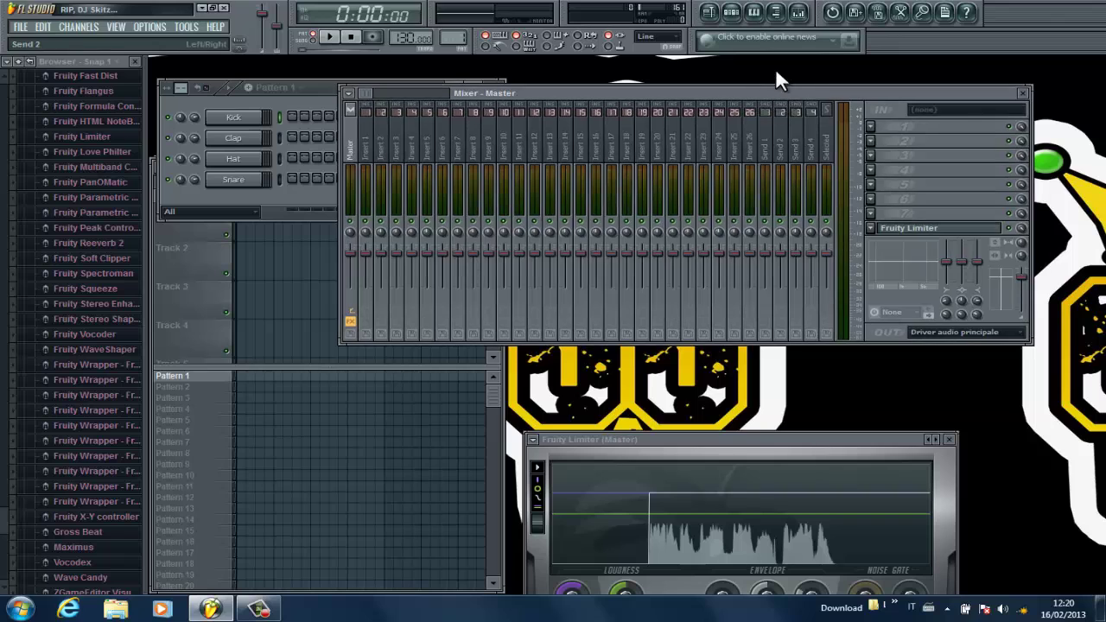
left_click(801, 13)
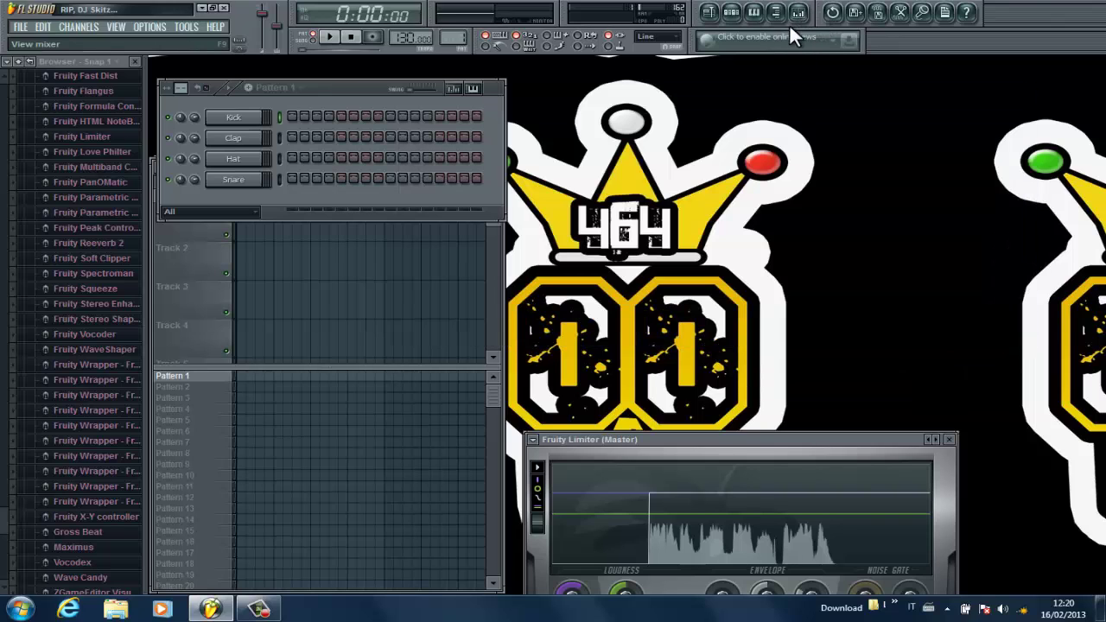
left_click(797, 14)
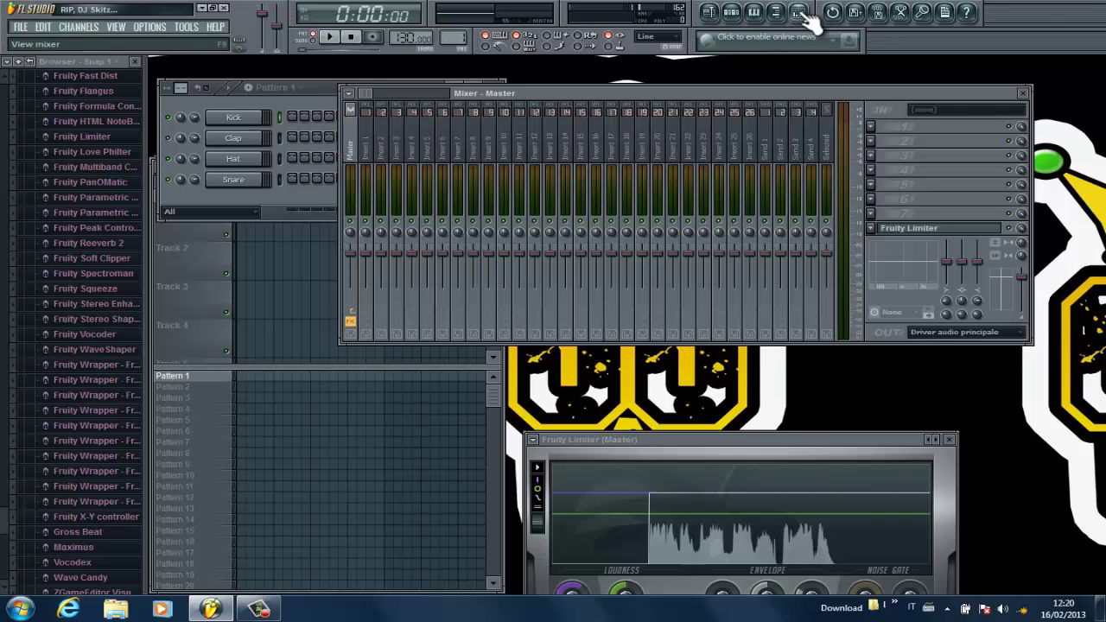
left_click(373, 147)
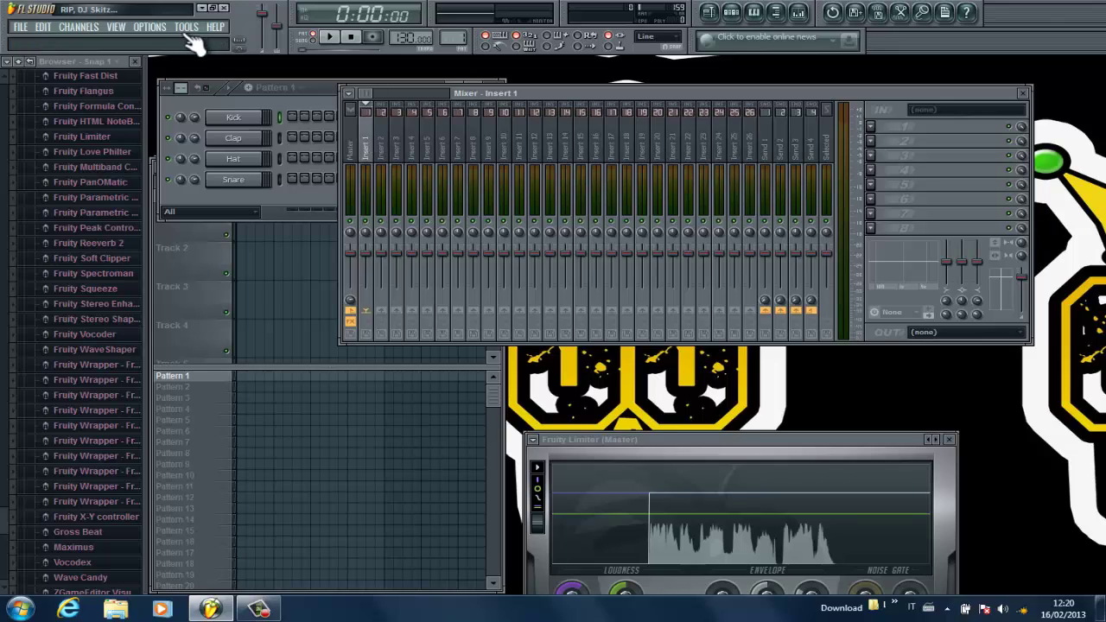
Set the audio input/output device to ASIO4ALL v2 in the audio settings and close them.
left_click(146, 26)
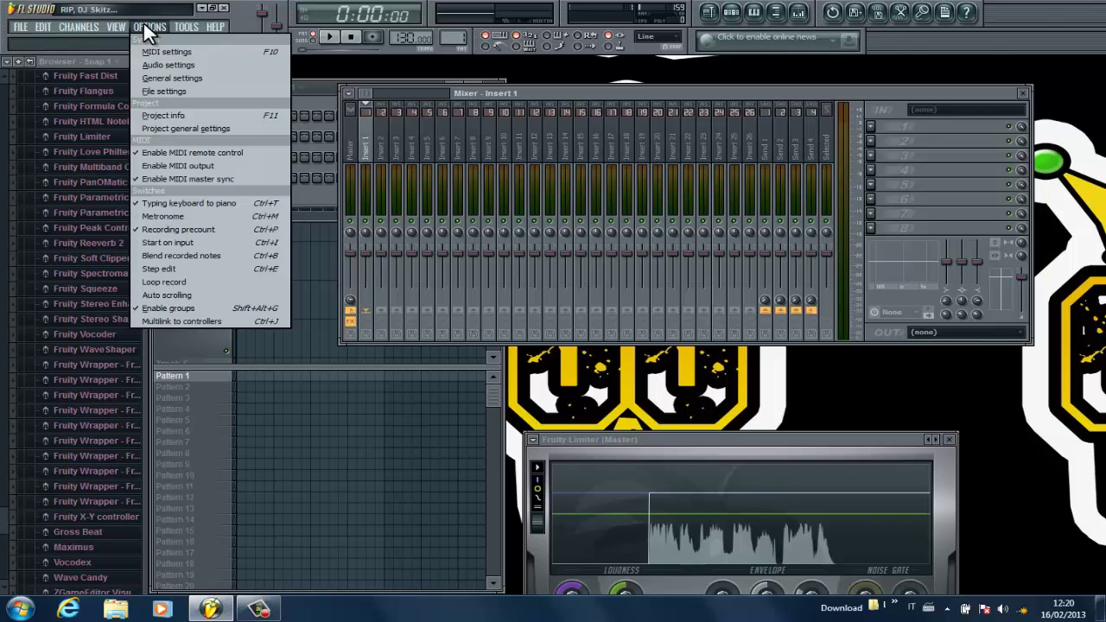
left_click(192, 79)
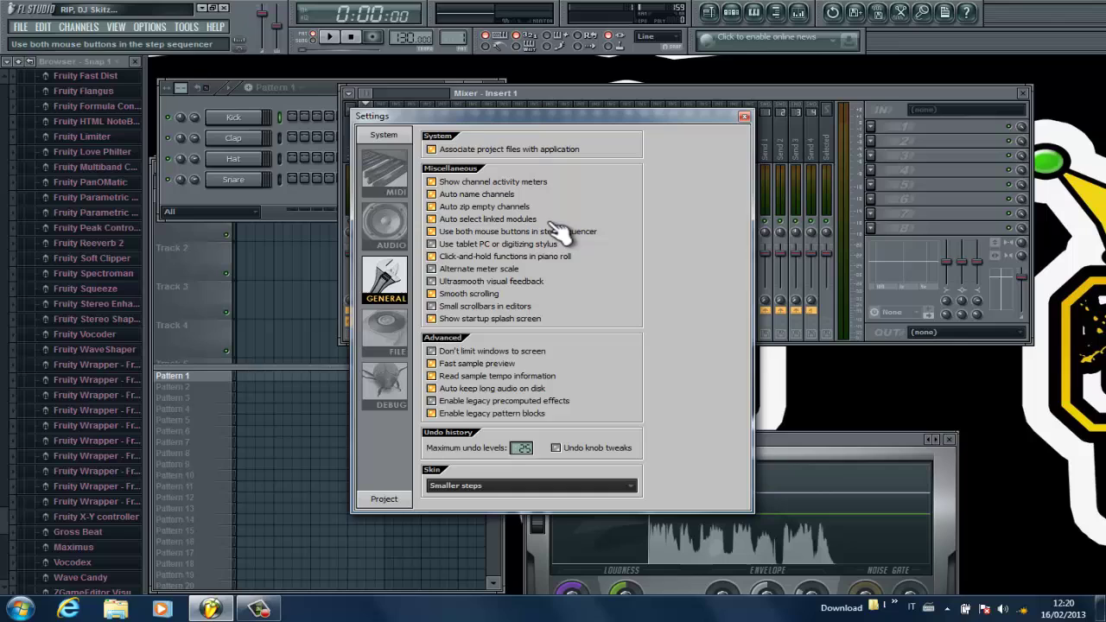
left_click(398, 221)
left_click(608, 152)
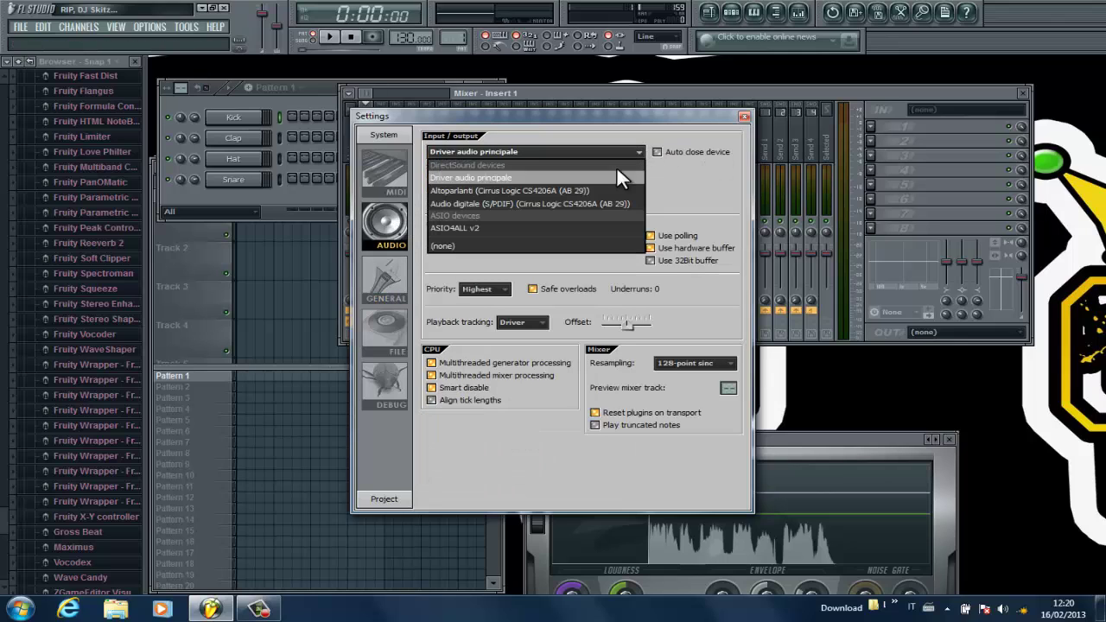
left_click(455, 227)
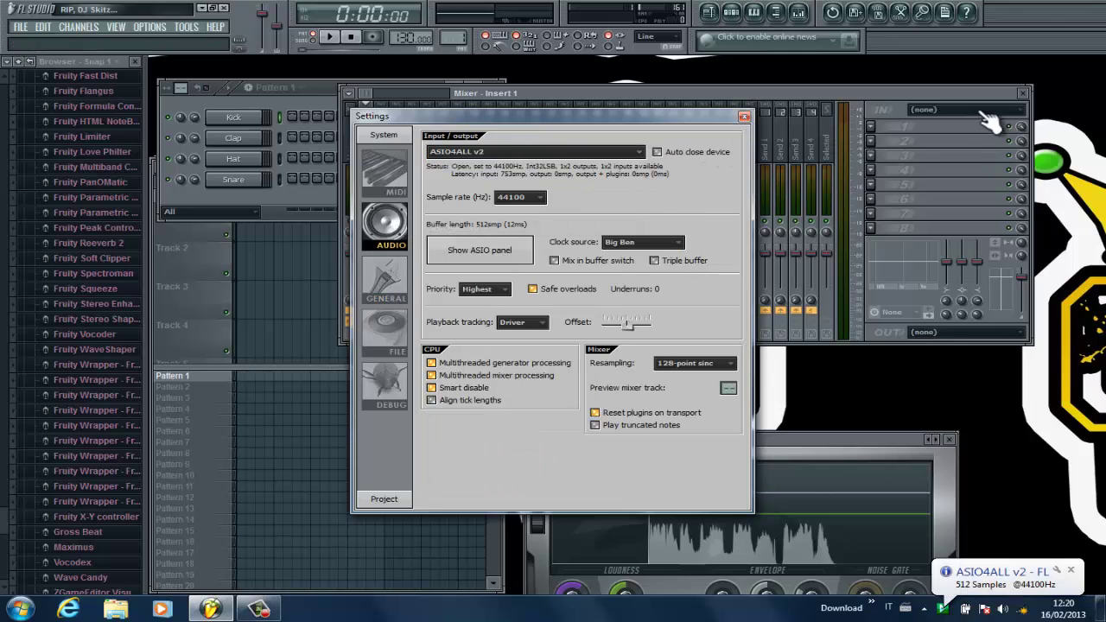
left_click(743, 116)
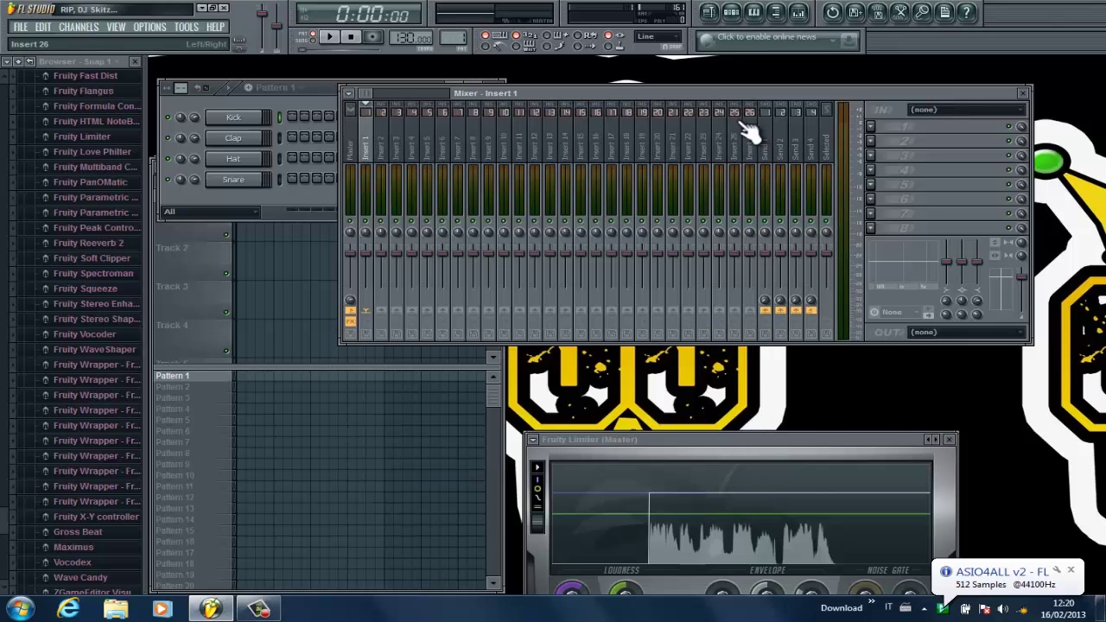
Set the Insert 1 mixer track's audio input to the mono source Logitech USB Microphone 1.
left_click_drag(689, 91, 657, 77)
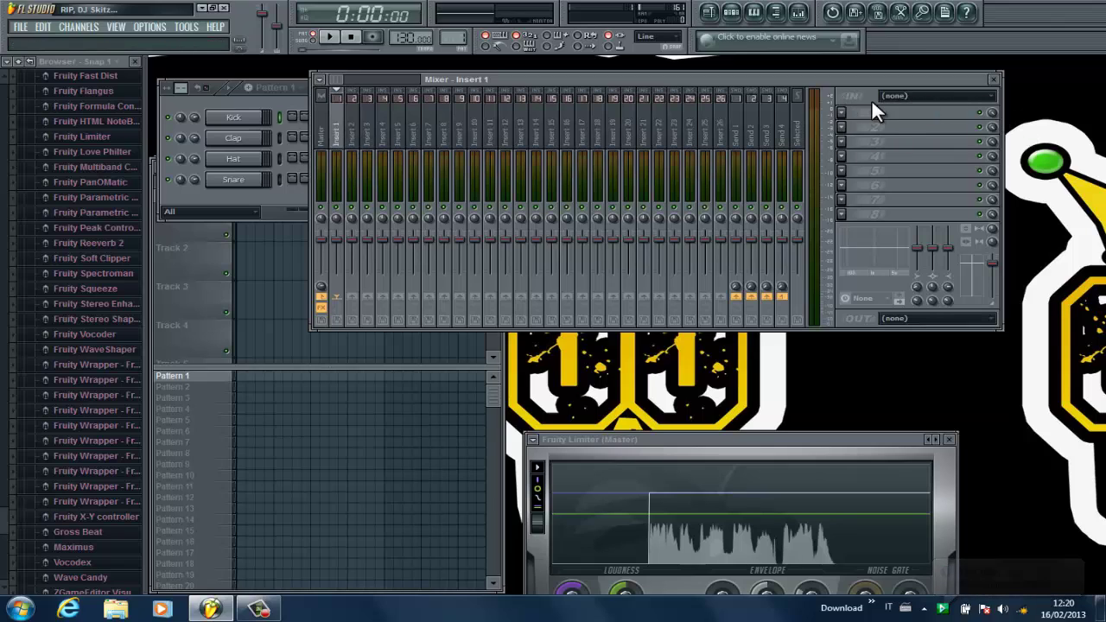
left_click(911, 94)
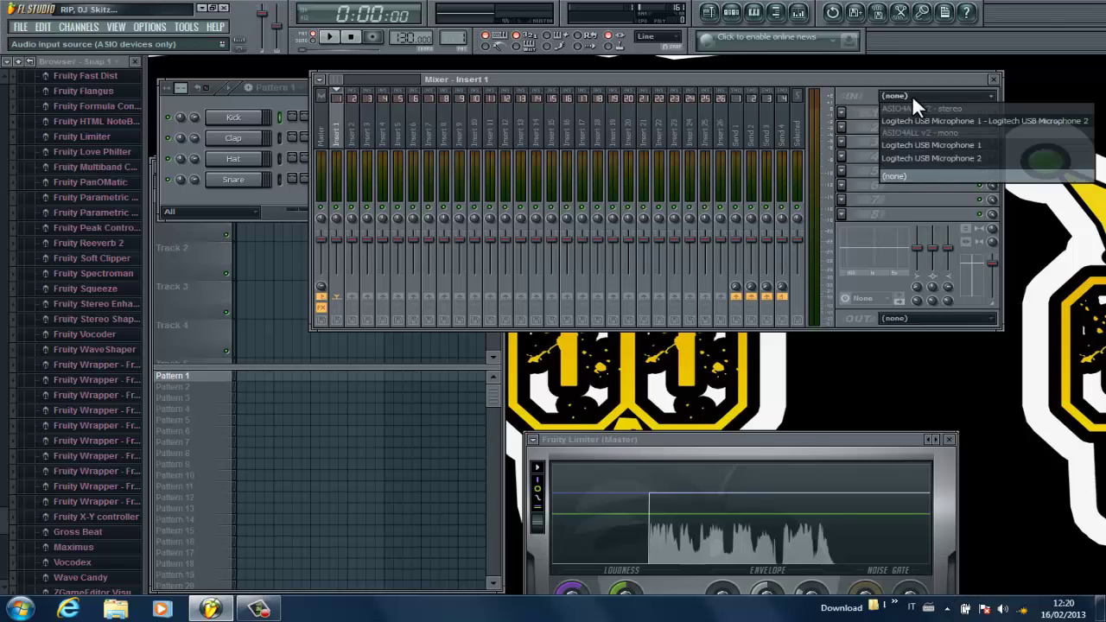
left_click(946, 146)
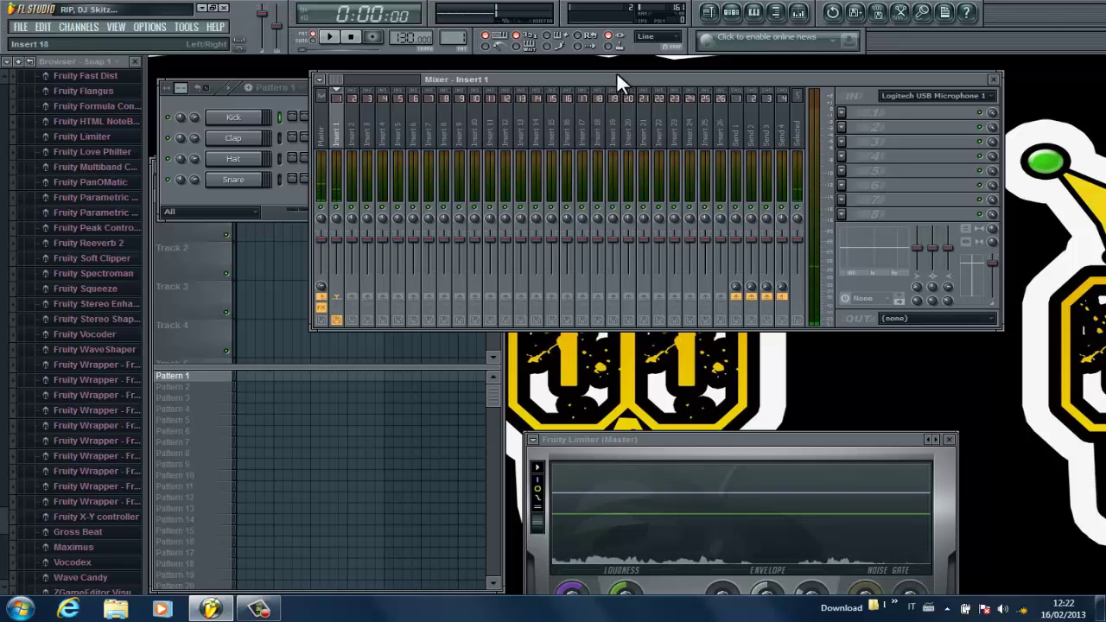
Record the microphone into the playlist as an audio clip, bring the playlist to the front, and stop the recording.
left_click(372, 36)
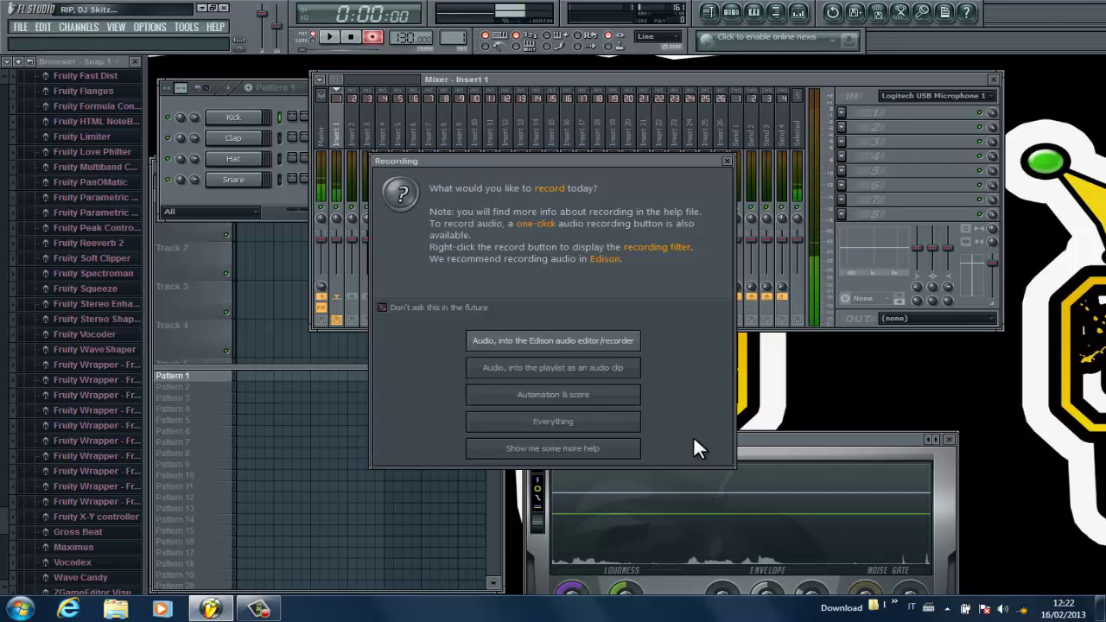
left_click(598, 369)
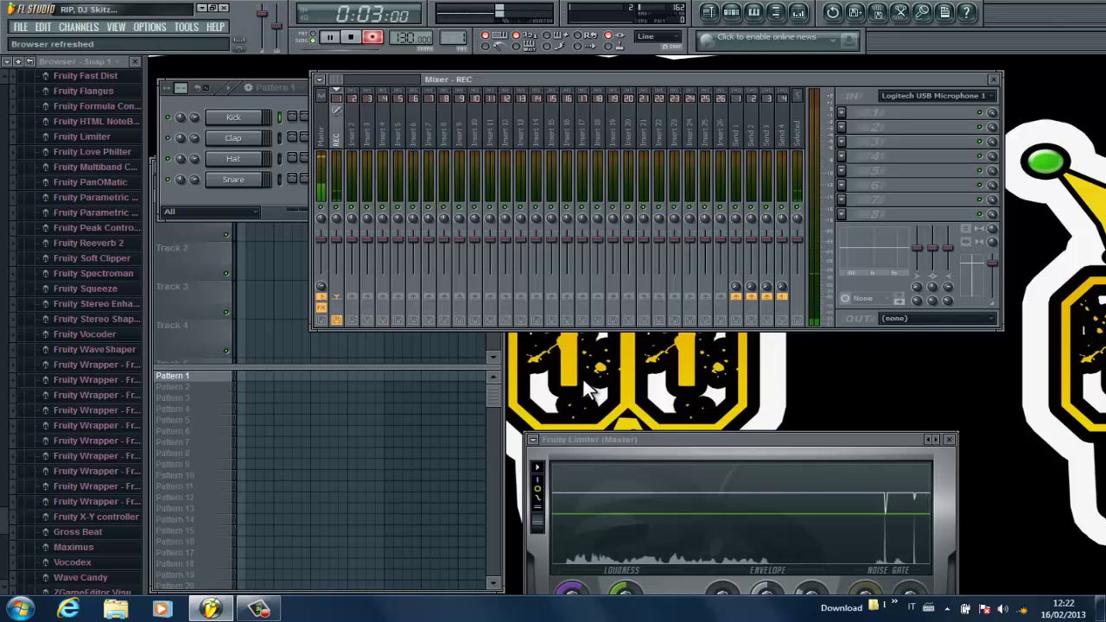
left_click(495, 384)
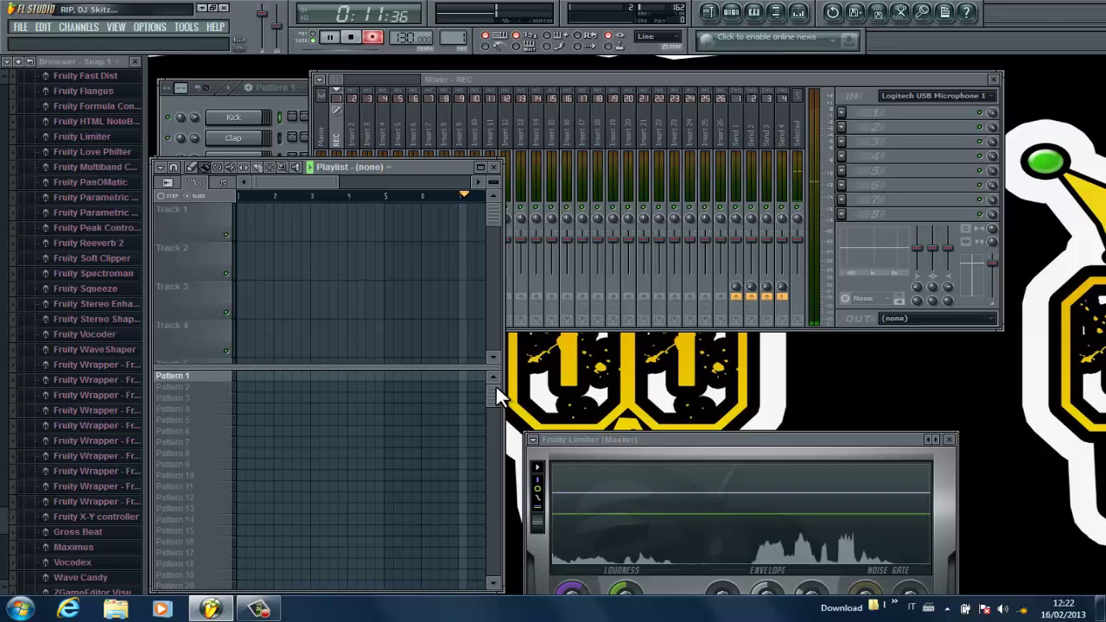
left_click(350, 37)
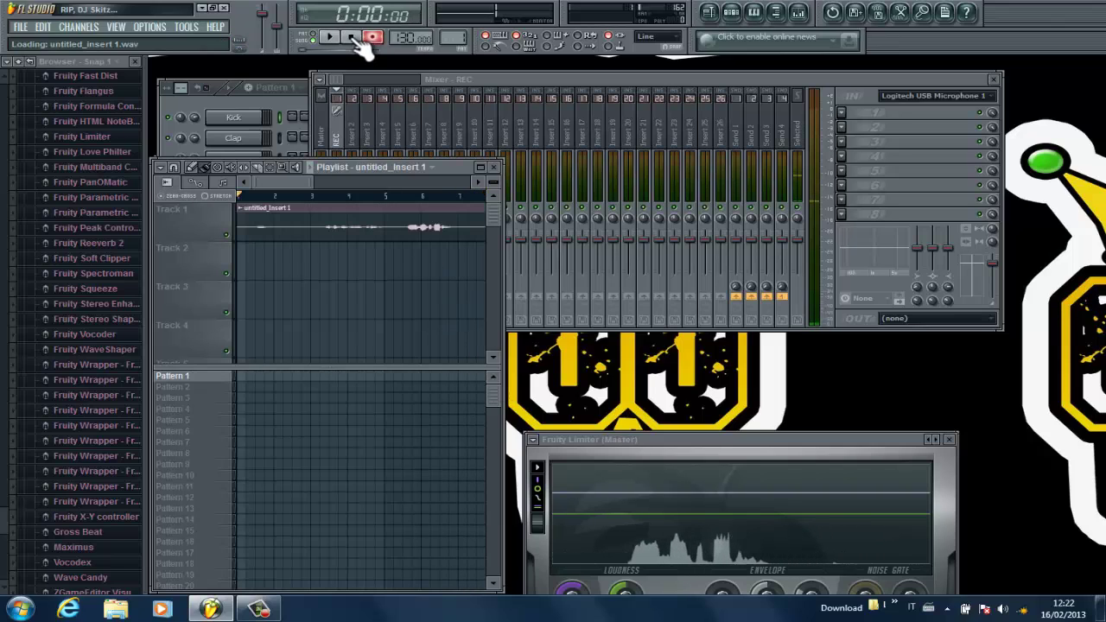
Maximize the playlist and trim the silent end of the recorded clip back to just before bar 7.
left_click(485, 168)
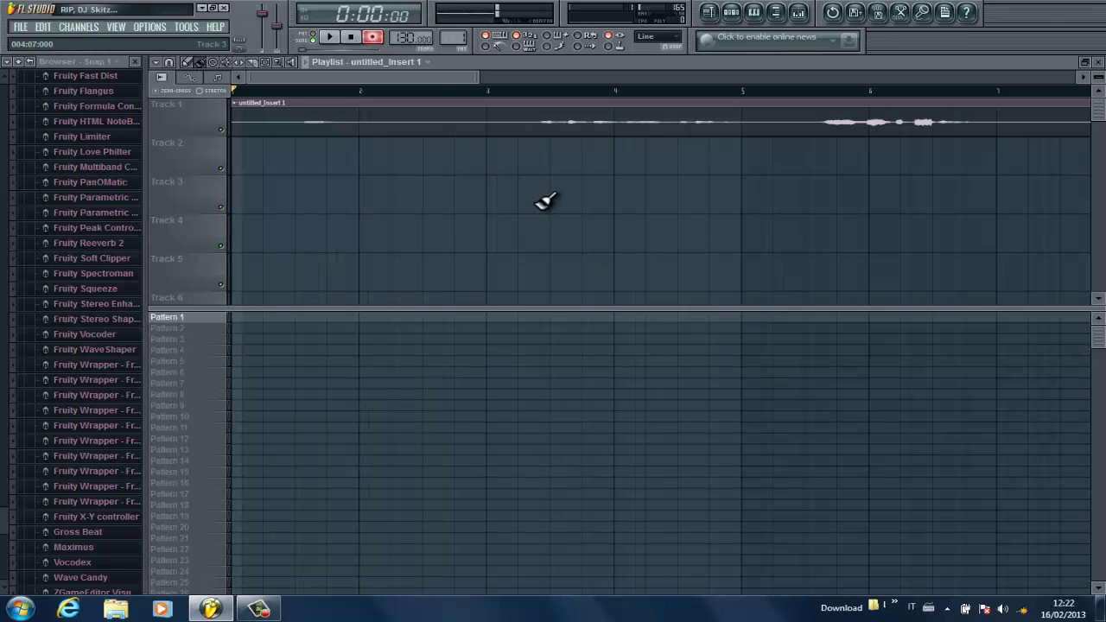
left_click_drag(478, 79, 596, 74)
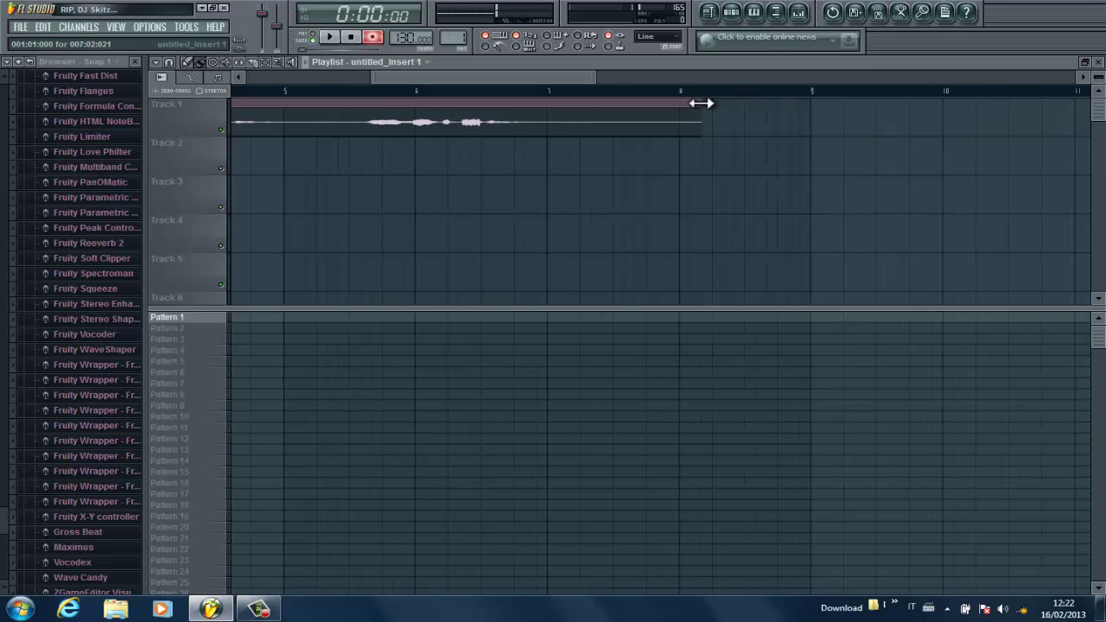
left_click_drag(700, 103, 526, 100)
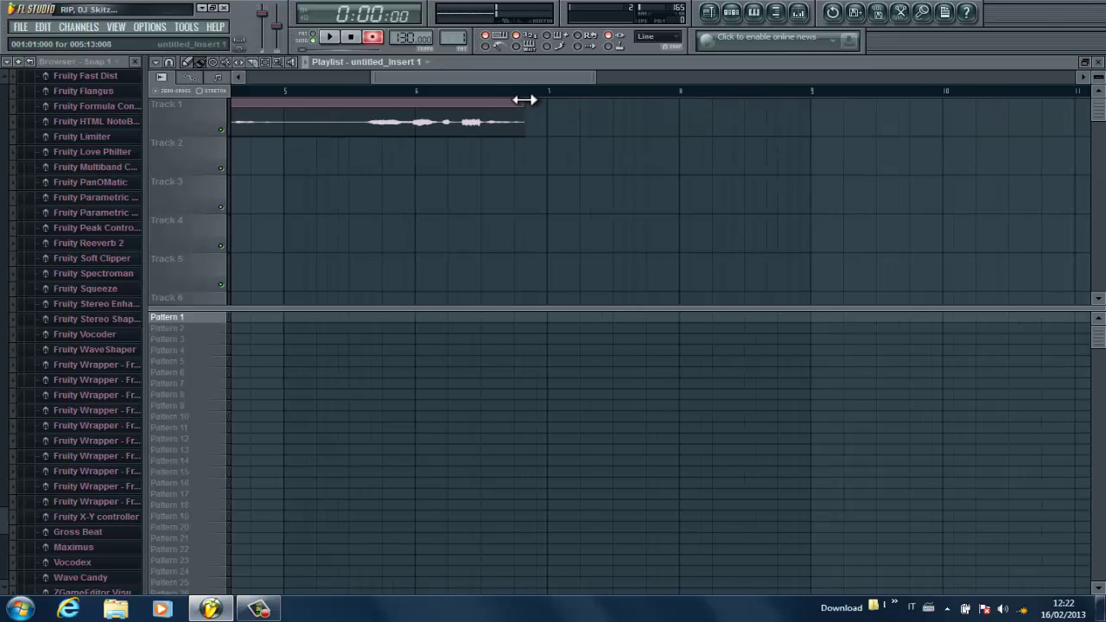
Slice off the part of the clip before the last phrase, delete it, and move the phrase to the start of Track 1.
left_click_drag(508, 74, 268, 67)
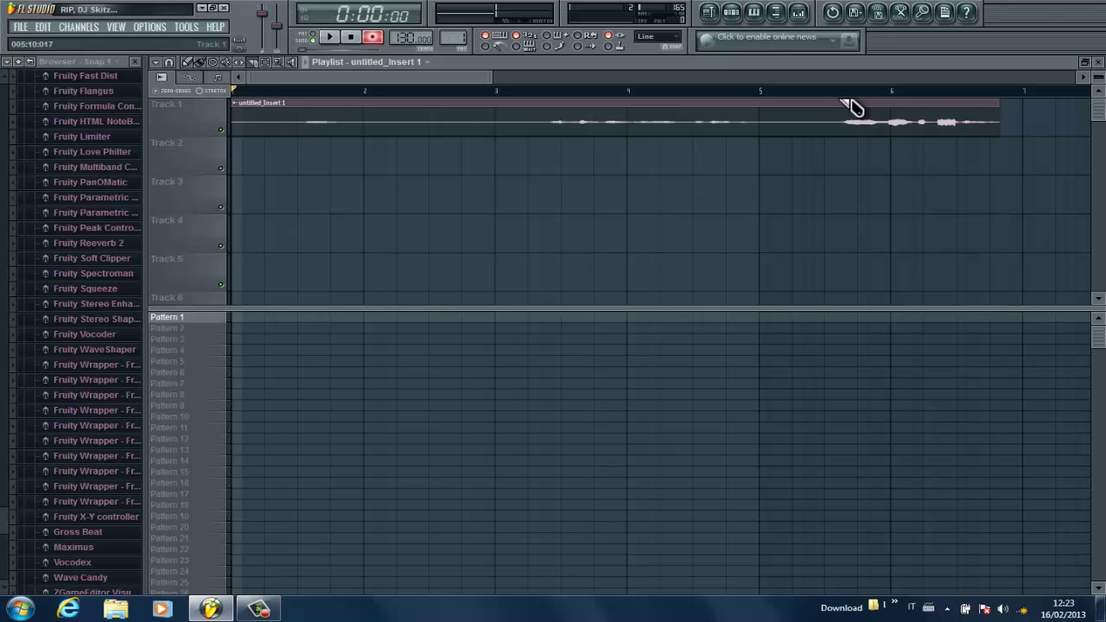
mouse_move(840, 101)
left_mouse_down()
mouse_move(842, 155)
mouse_move(839, 124)
mouse_move(311, 109)
left_mouse_up()
left_click(188, 62)
right_click(413, 121)
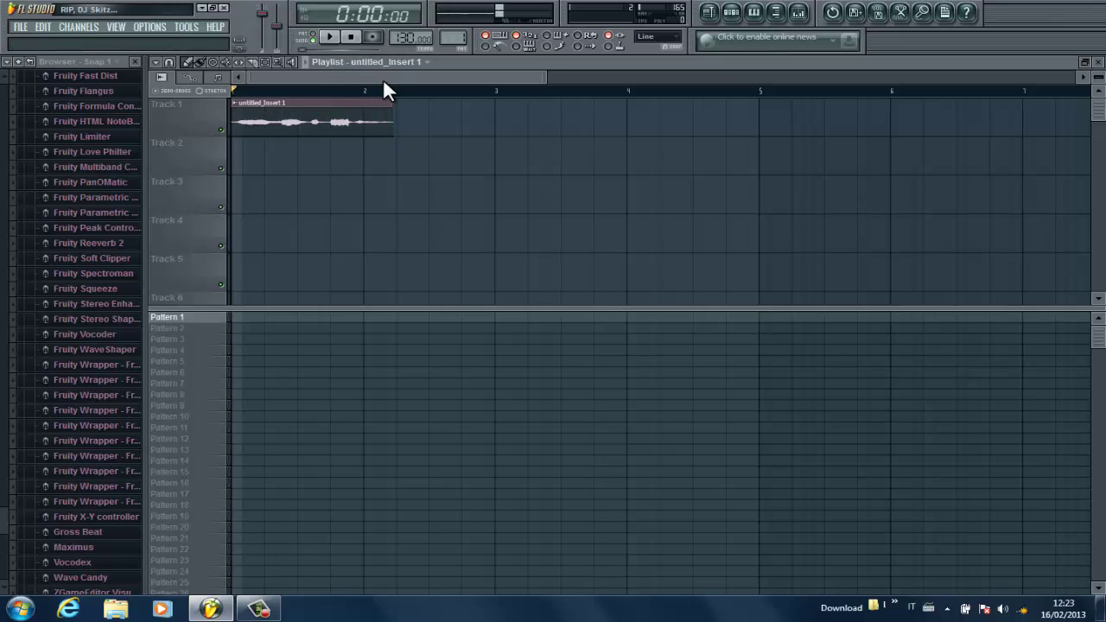
Switch the audio device back to Driver audio principale and play the trimmed vocal clip from the playlist.
key("F10")
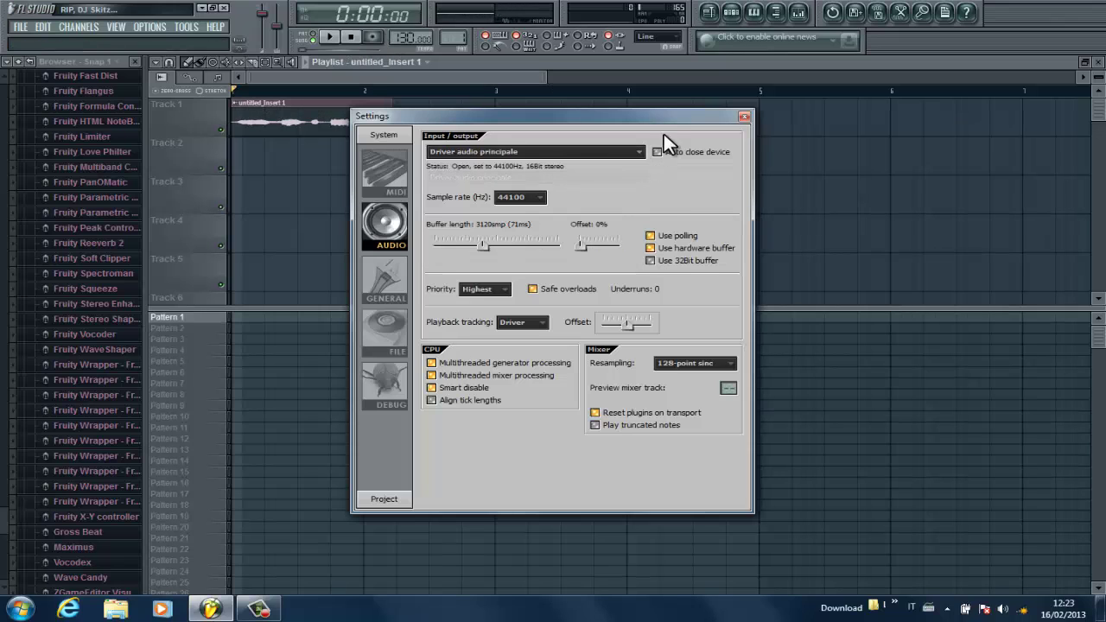
left_click(745, 117)
key("space")
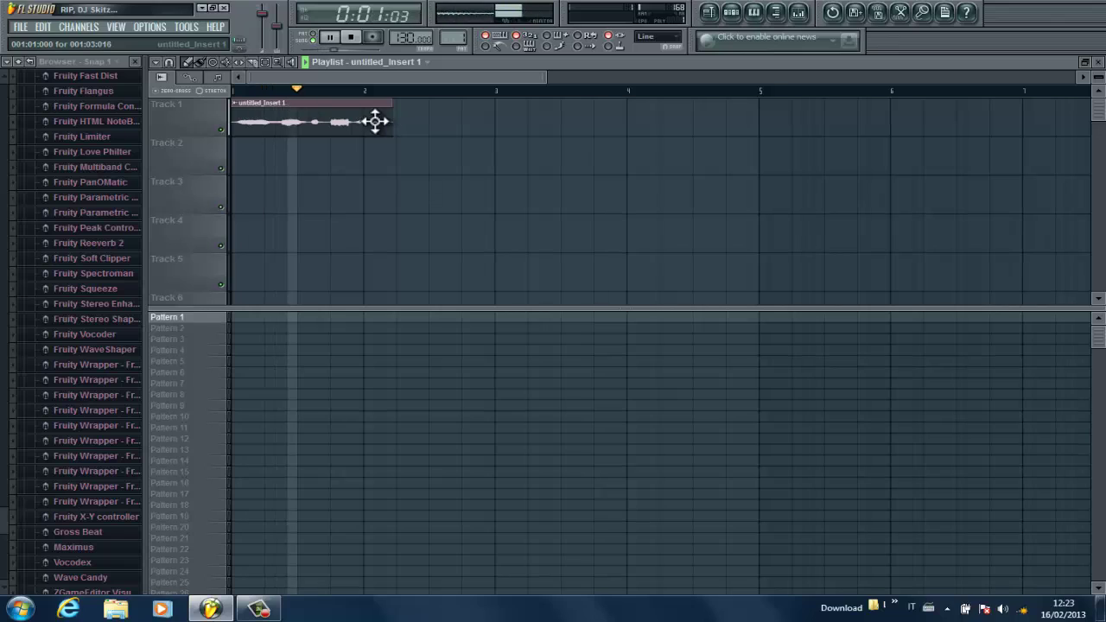
key("space")
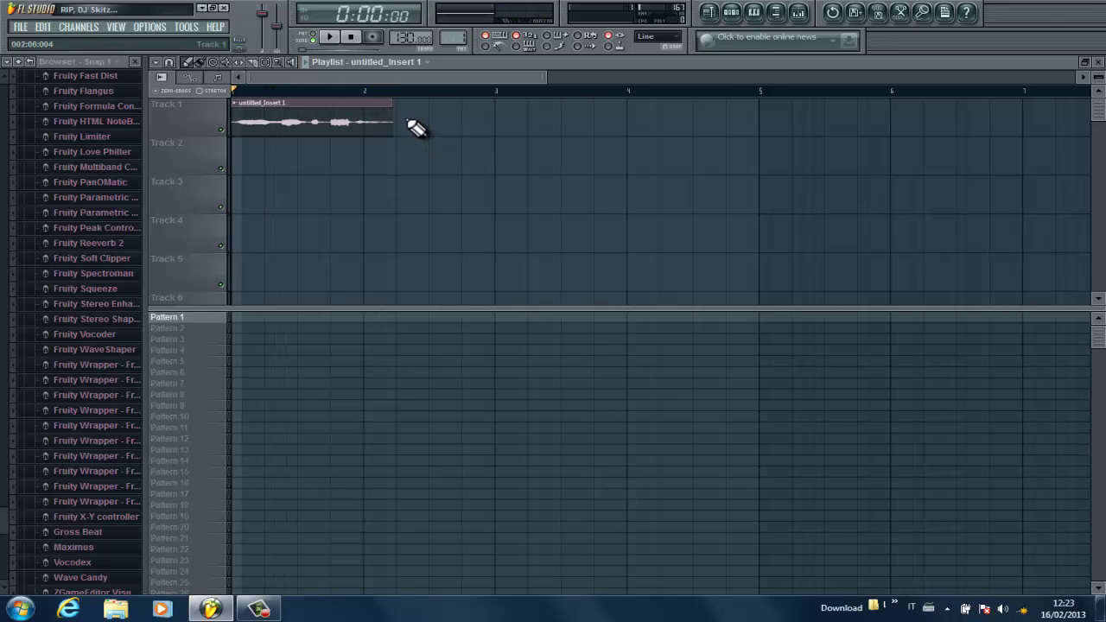
Trim a sliver off the beginning of the vocal clip, align it to the start of bar 1, and play it.
scroll(416, 127, "up", 3, "ctrl")
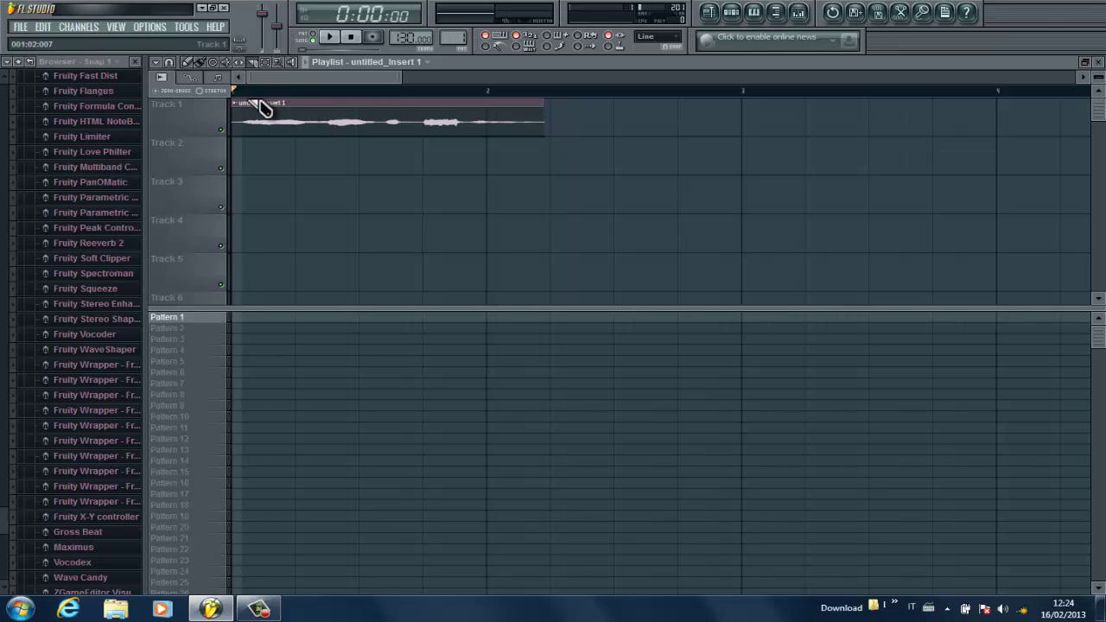
left_click_drag(243, 104, 237, 109)
key("space")
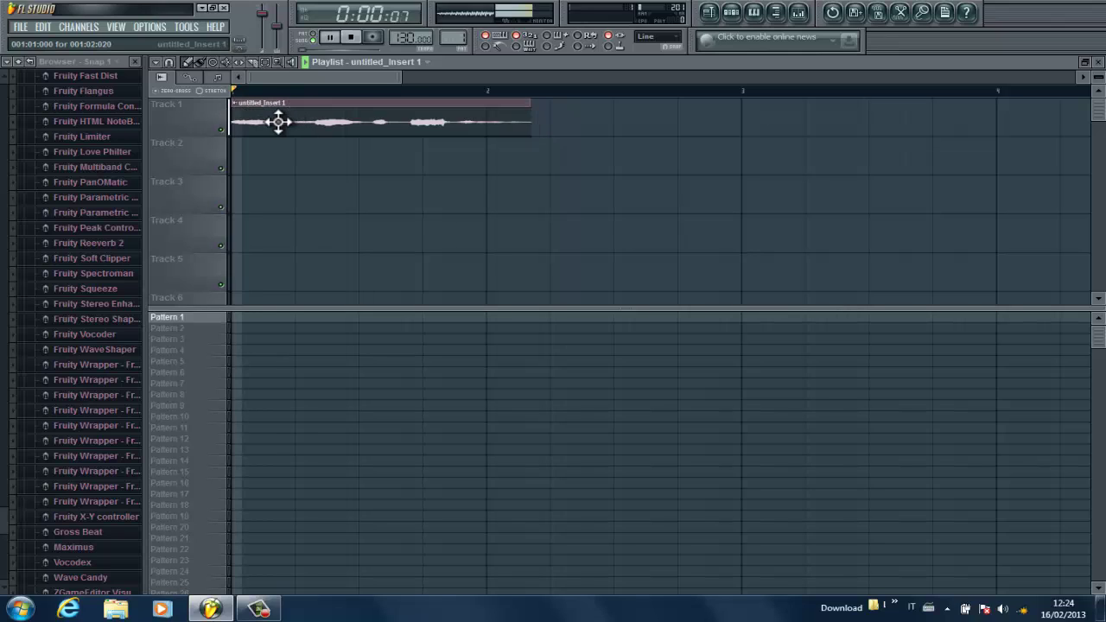
key("space")
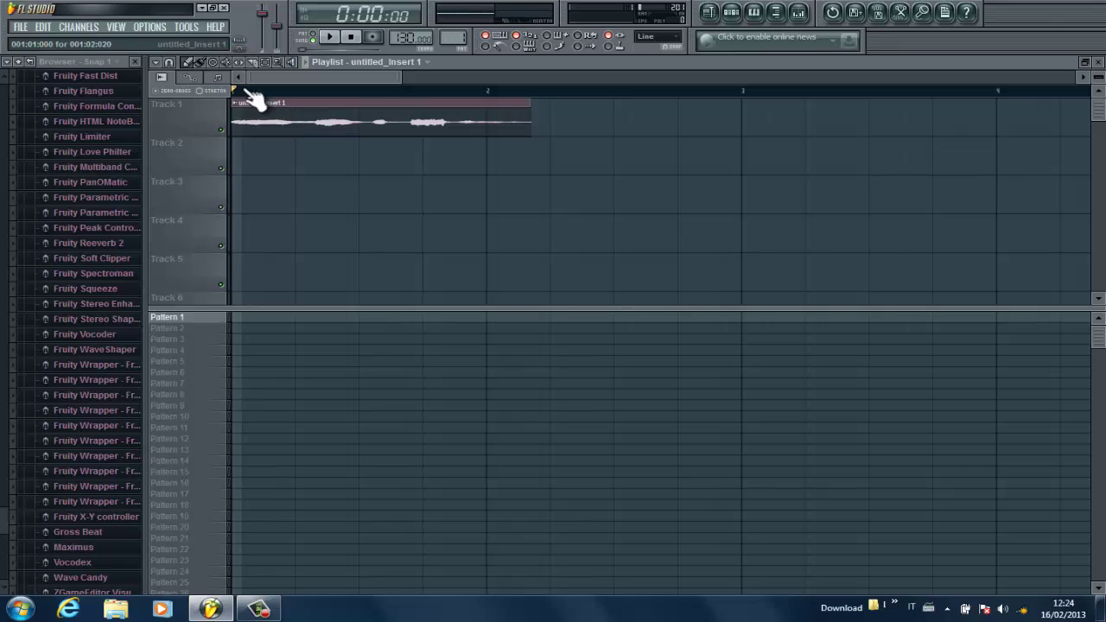
Slice a short piece off the vocal's start, copy it once just after itself, and place the remaining clip at about beat 2.
left_click_drag(257, 102, 195, 74)
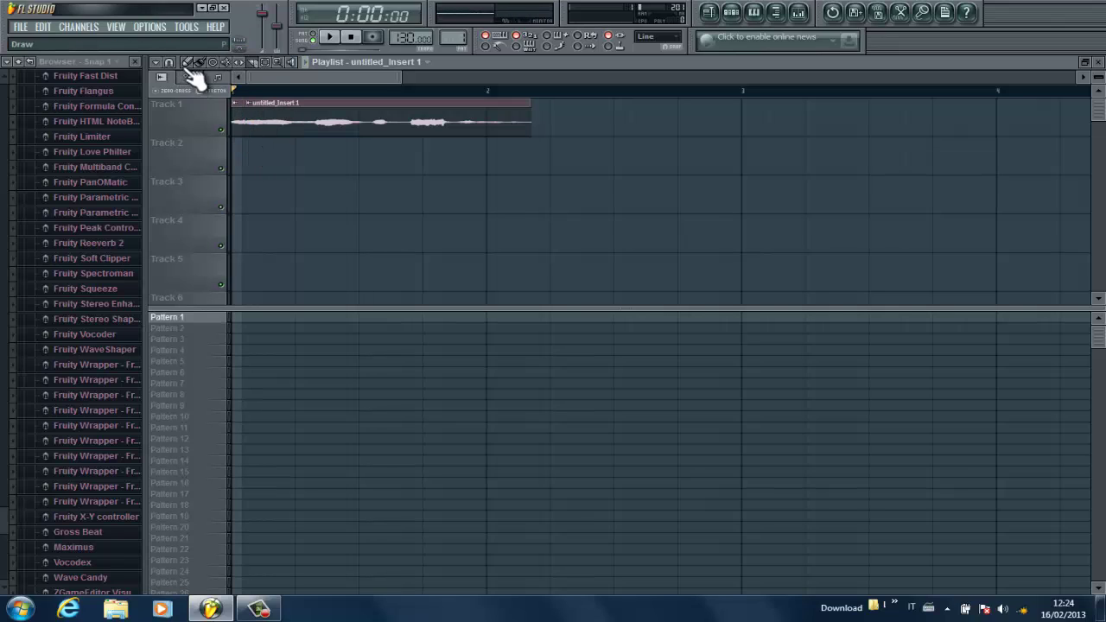
left_click_drag(330, 124, 467, 135)
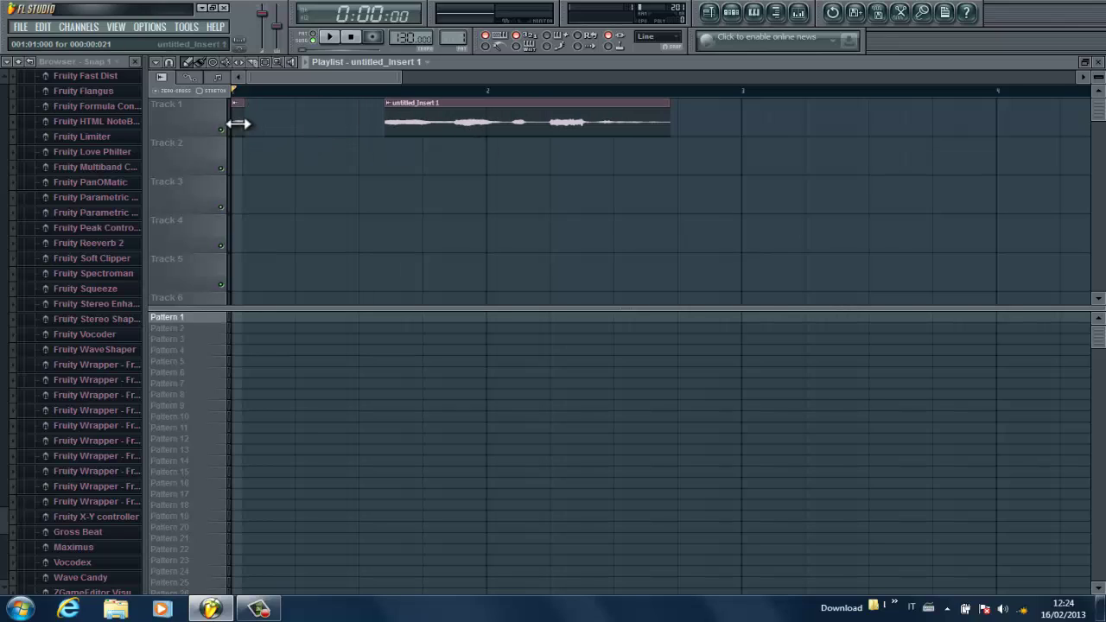
left_click_drag(238, 123, 272, 125)
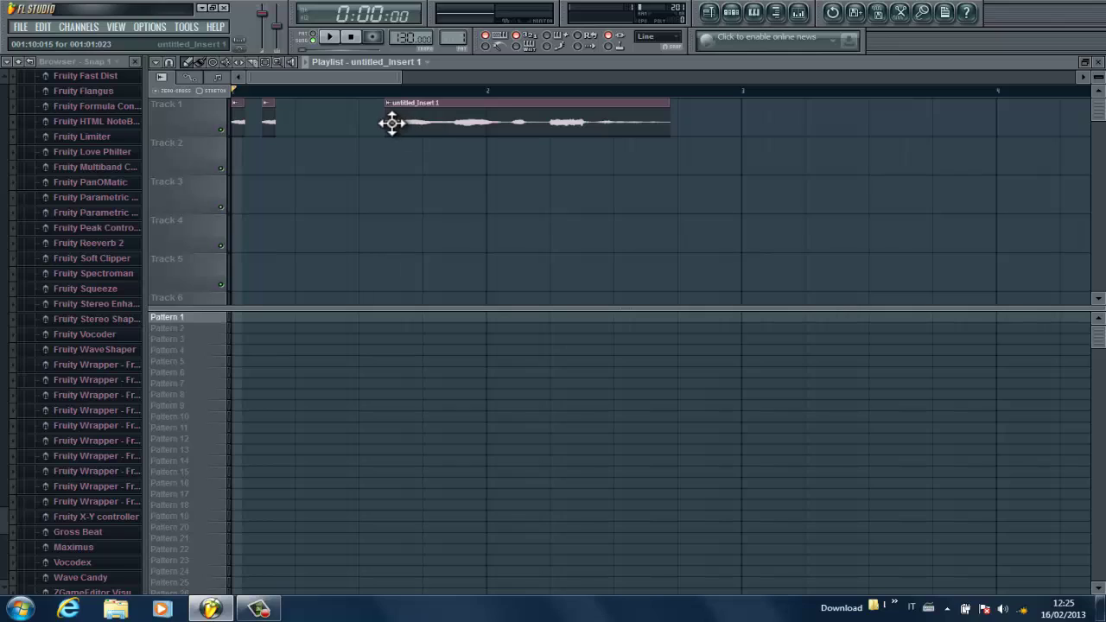
left_click_drag(389, 122, 305, 131)
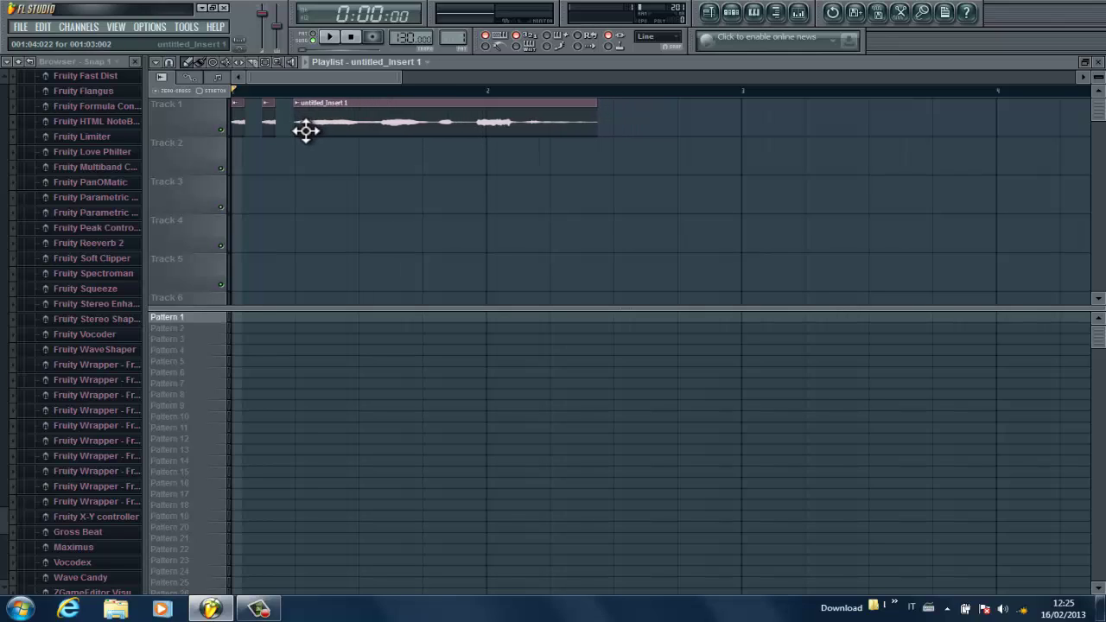
Play the playlist twice to listen to the stuttered vocal arrangement.
key("space")
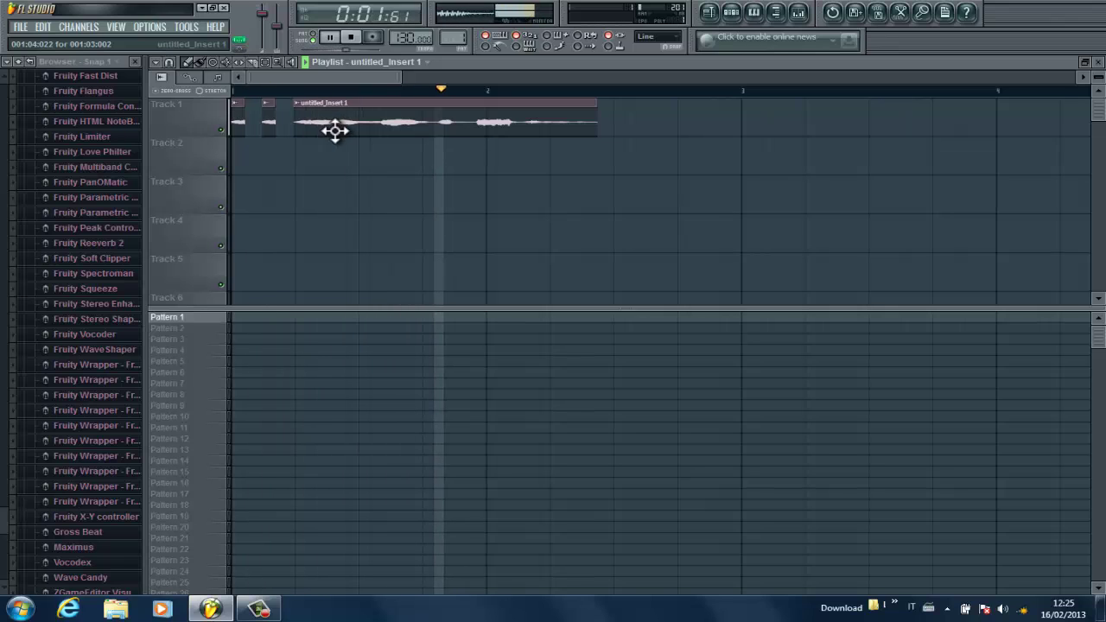
key("space")
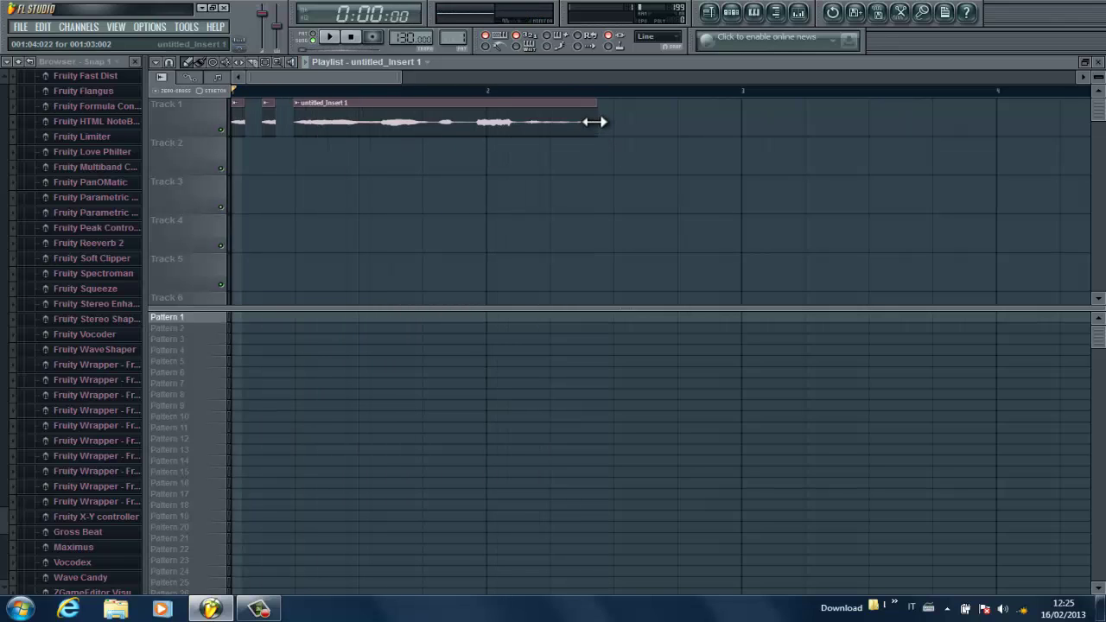
key("space")
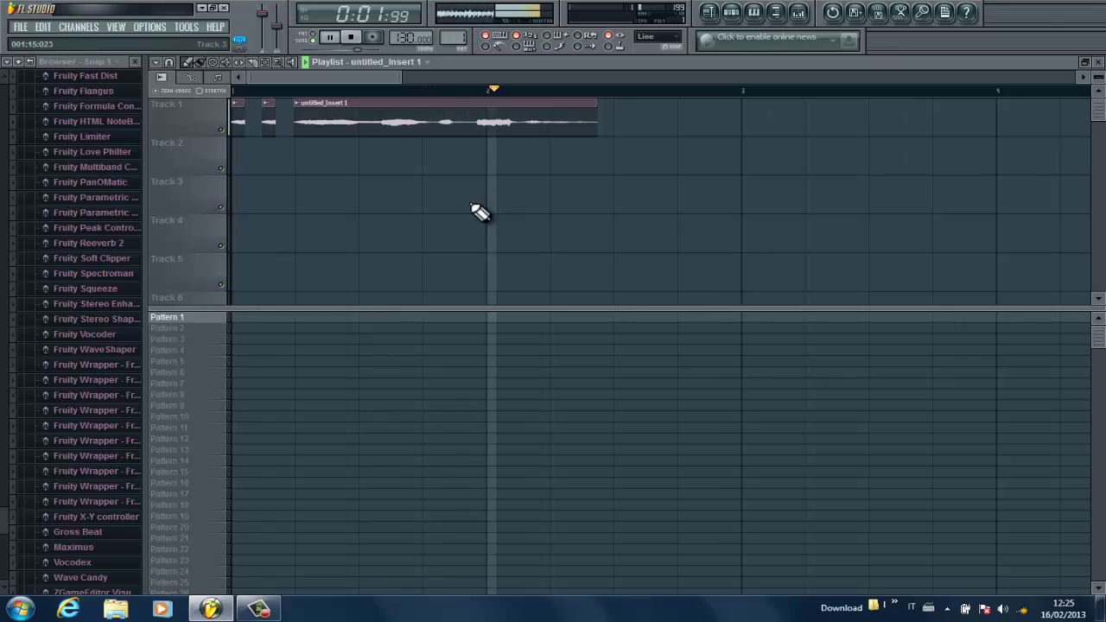
key("space")
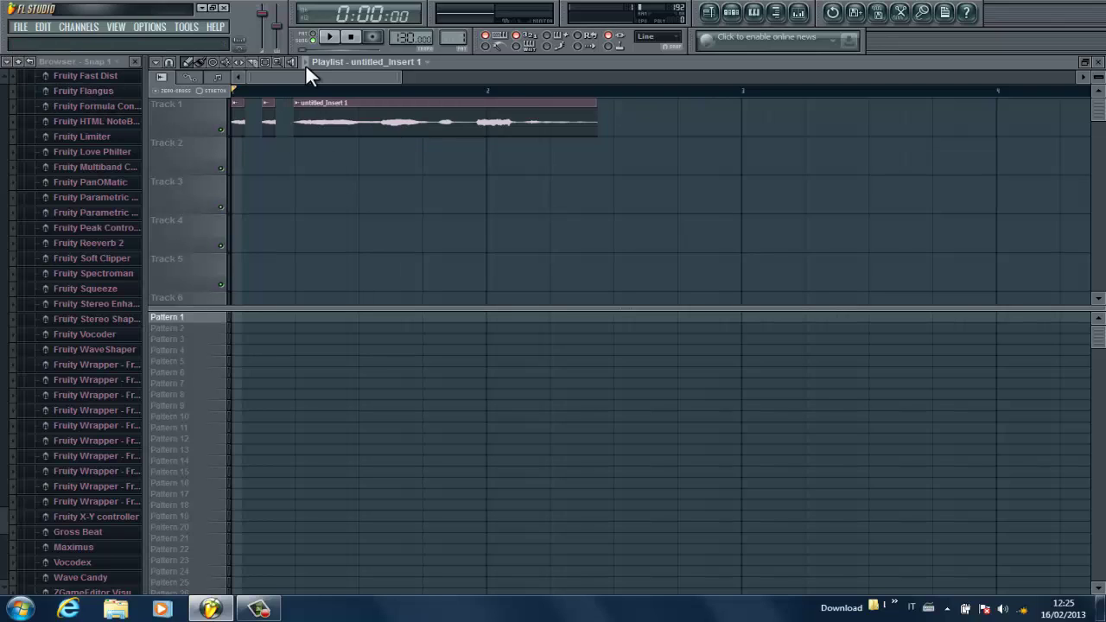
left_click(17, 27)
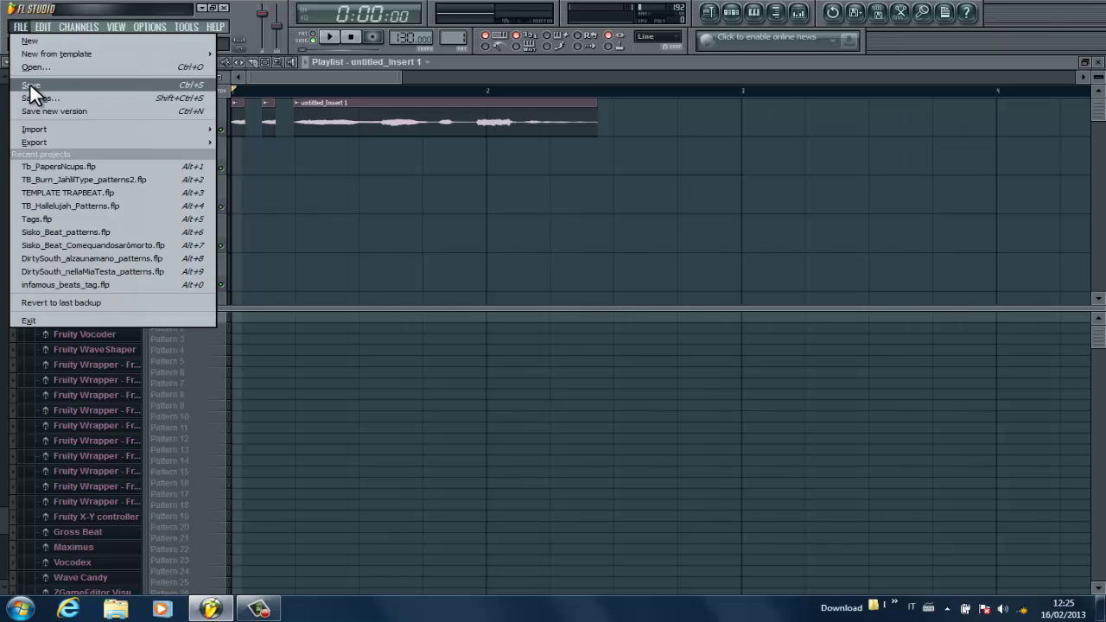
left_click(363, 108)
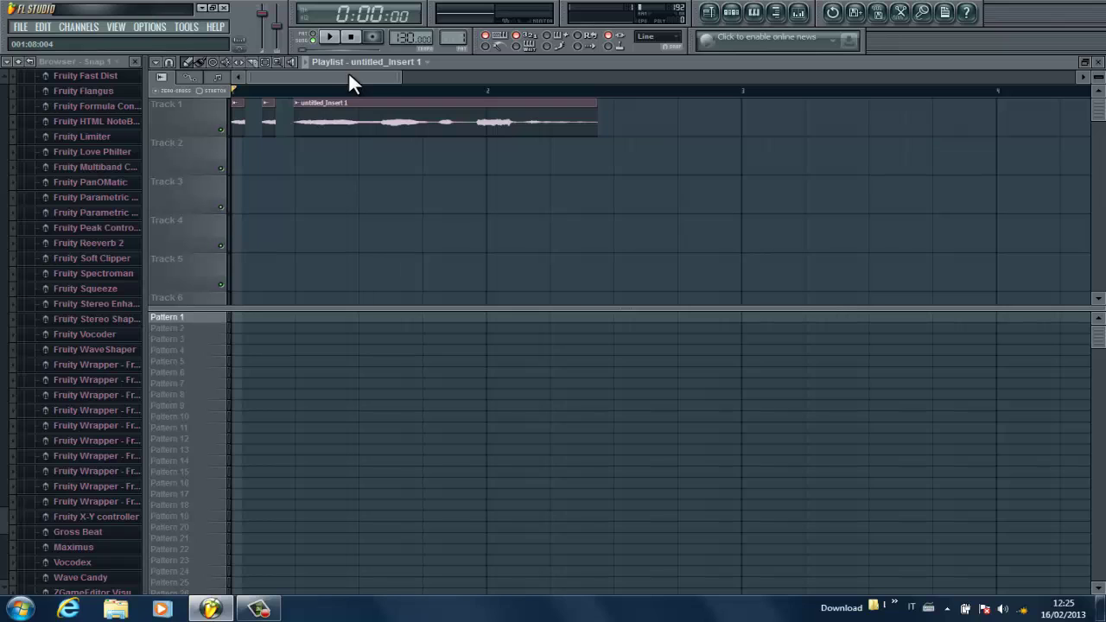
Turn on Normalize in the channel settings of the untitled_Insert 1 vocal clip and play the result.
left_click(1085, 63)
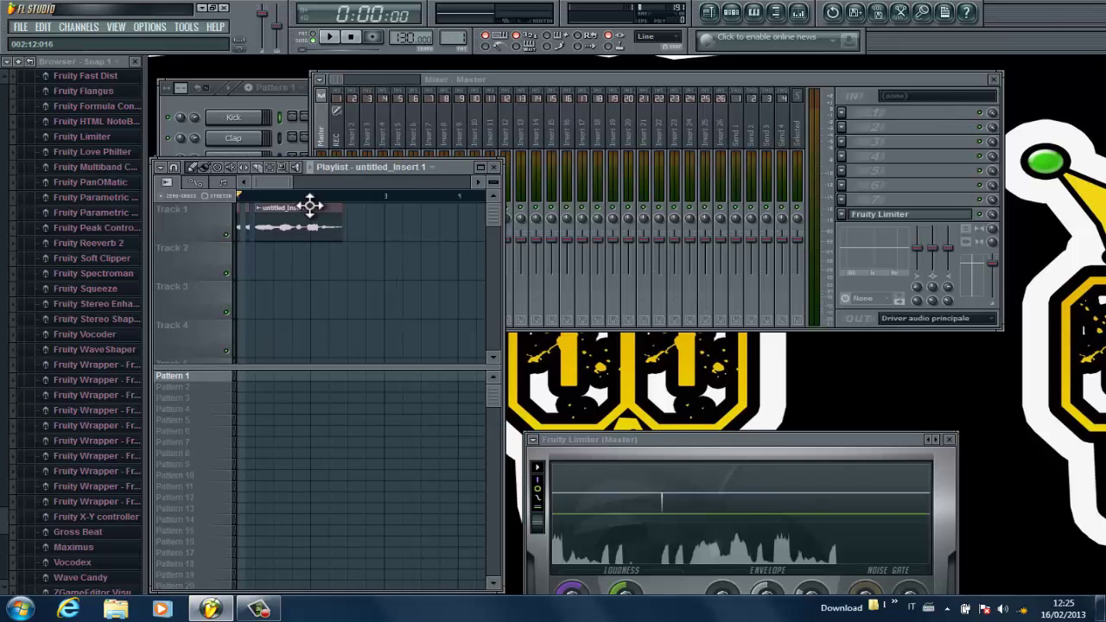
left_click(227, 95)
left_click(233, 200)
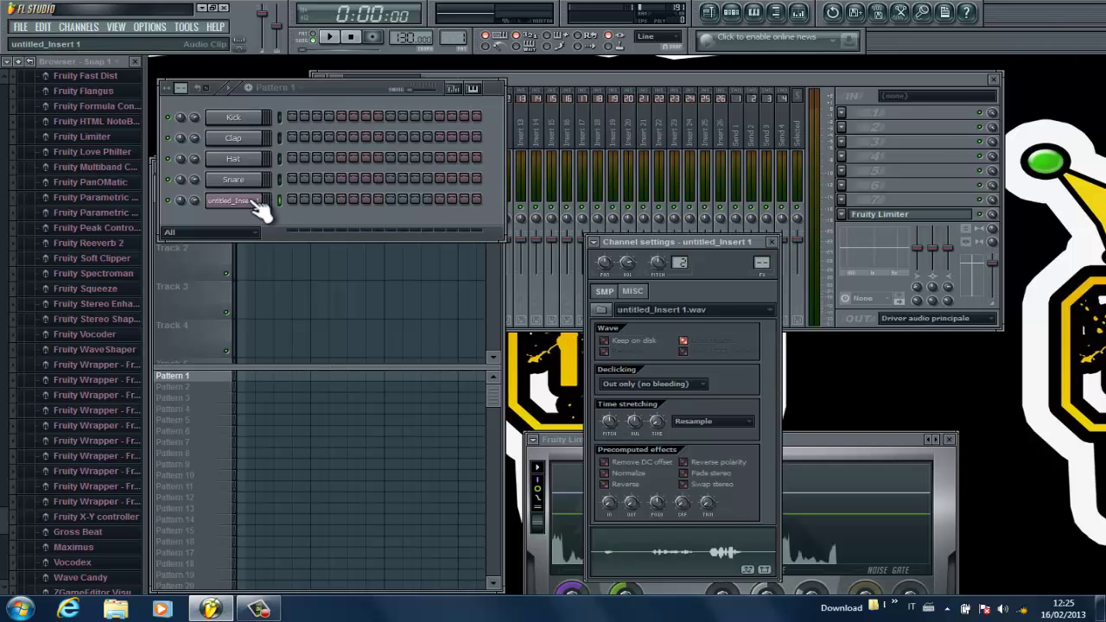
left_click_drag(711, 71, 895, 80)
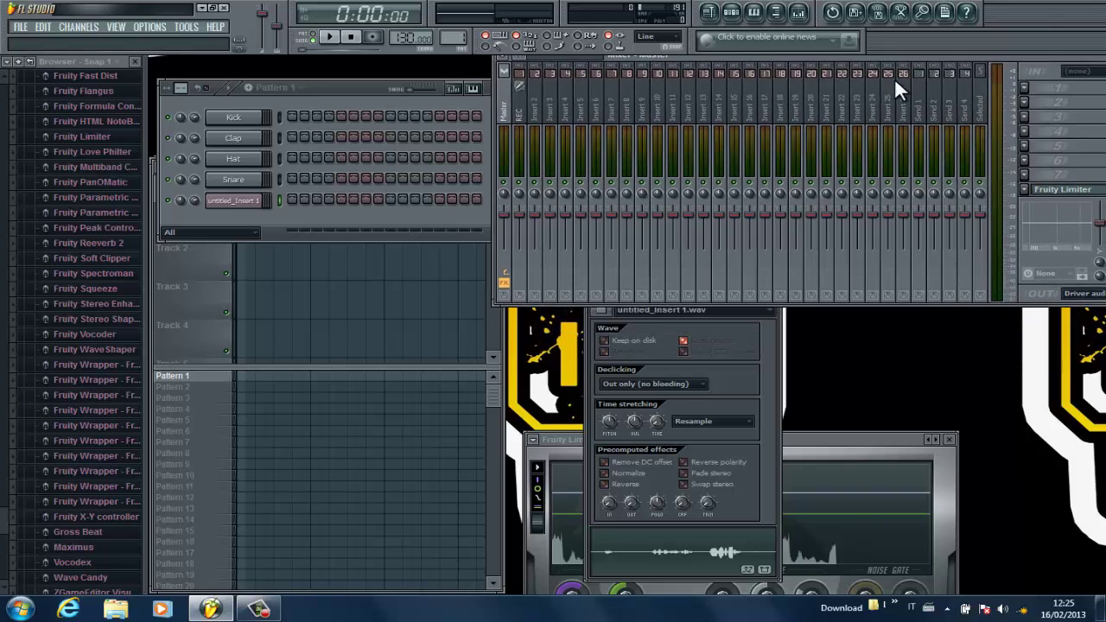
left_click(604, 474)
key("space")
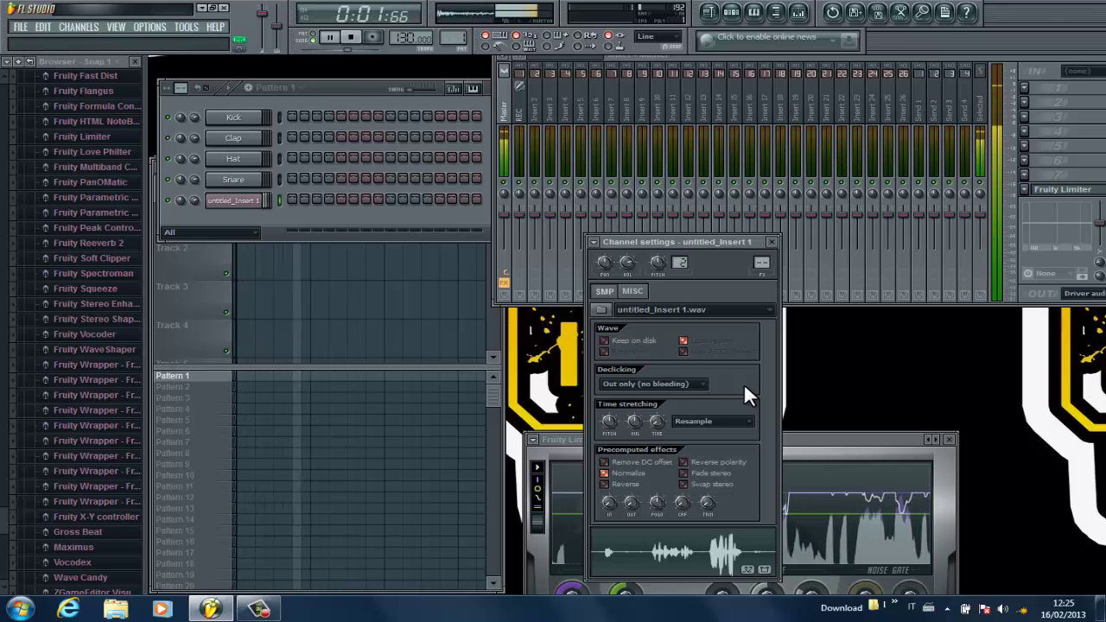
key("space")
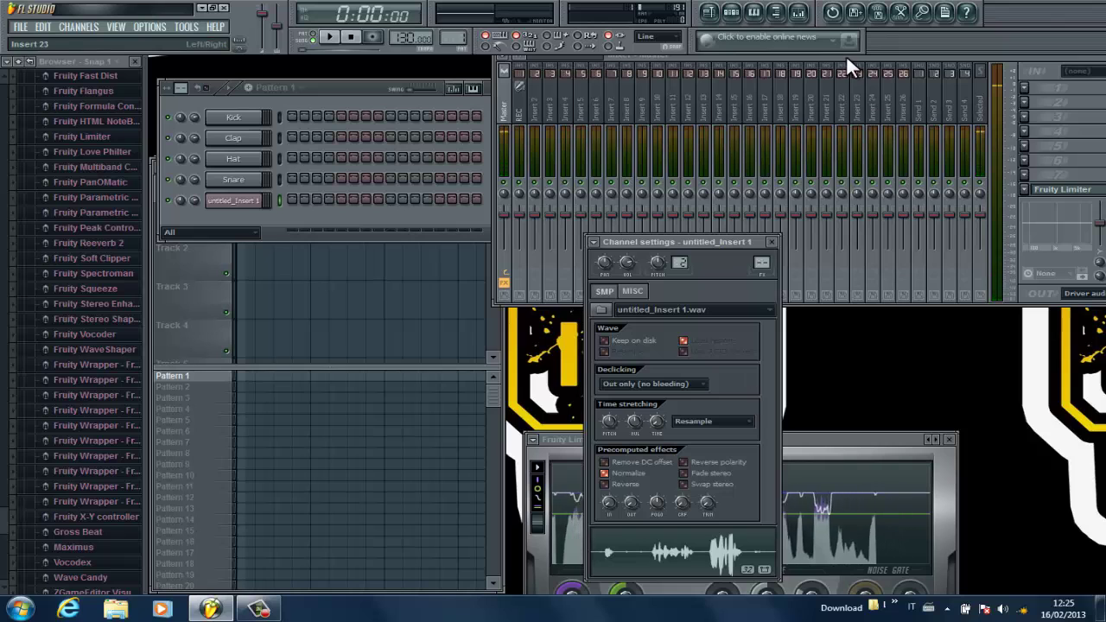
Link the untitled_Insert 1 vocal channel to mixer track Insert 2 and play the song to check the routing.
left_click_drag(841, 56, 679, 82)
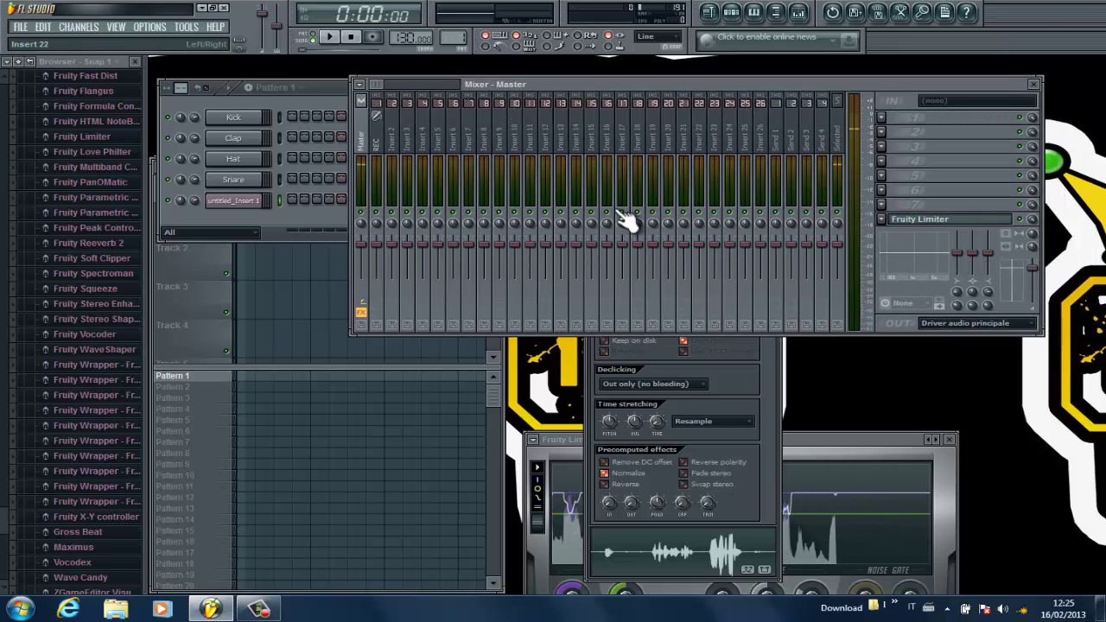
left_click(251, 201)
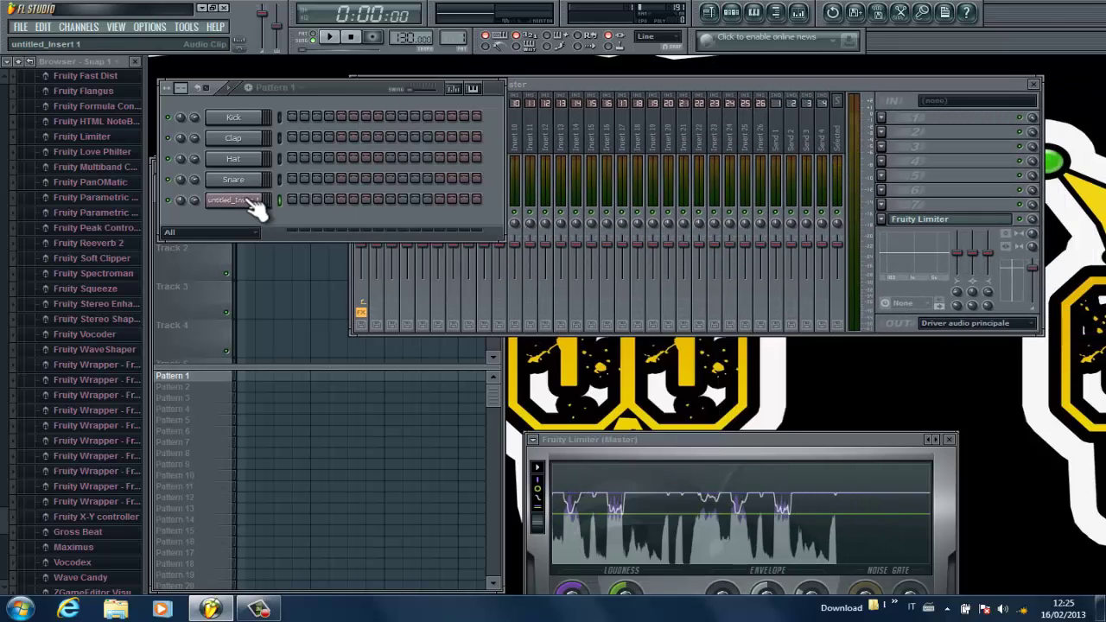
left_click(250, 201)
left_click_drag(713, 80, 881, 68)
left_click(577, 131)
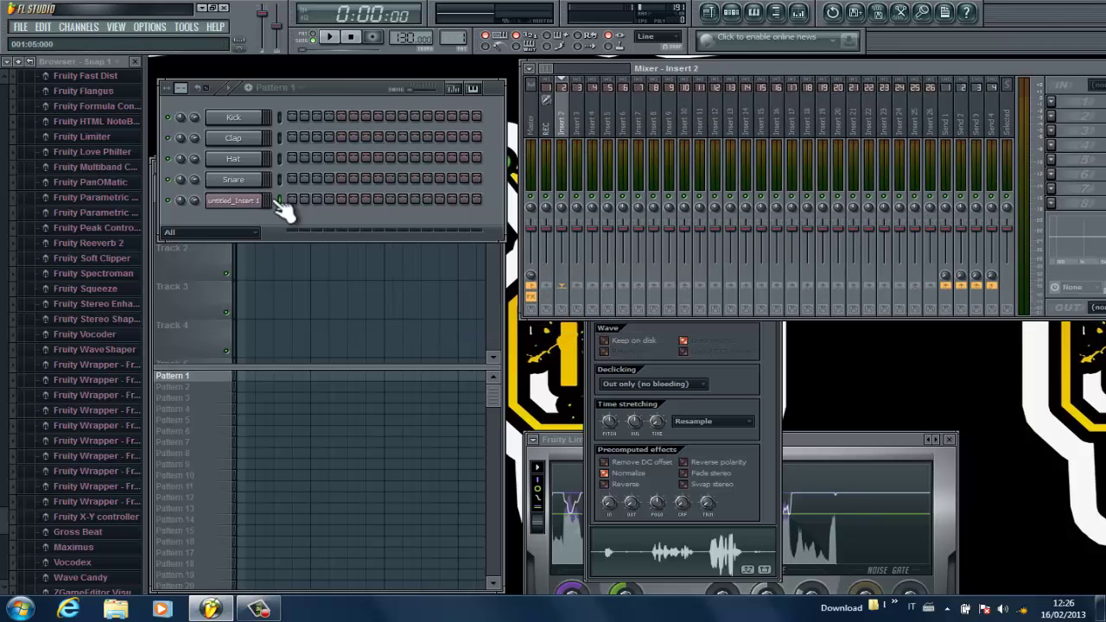
right_click(570, 131)
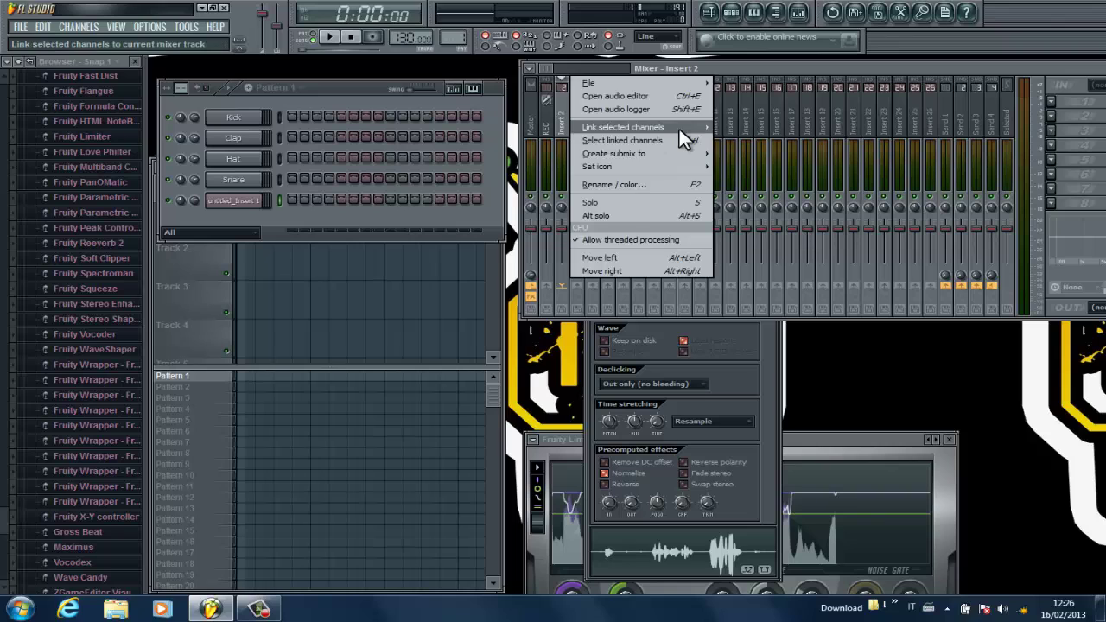
mouse_move(686, 126)
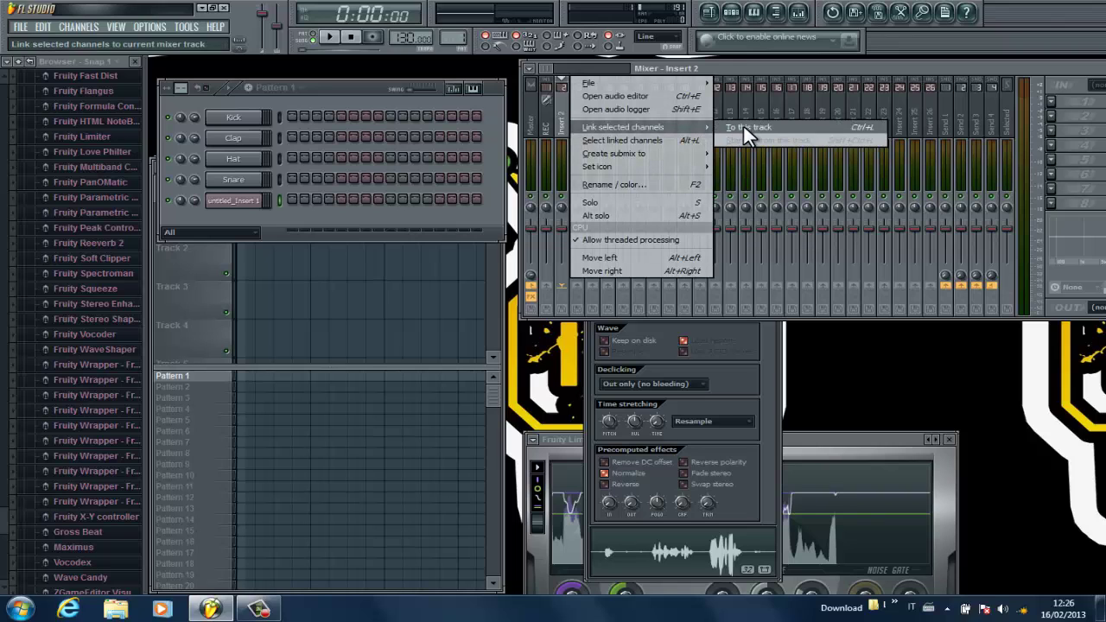
left_click(743, 126)
left_click_drag(662, 66, 498, 164)
key("space")
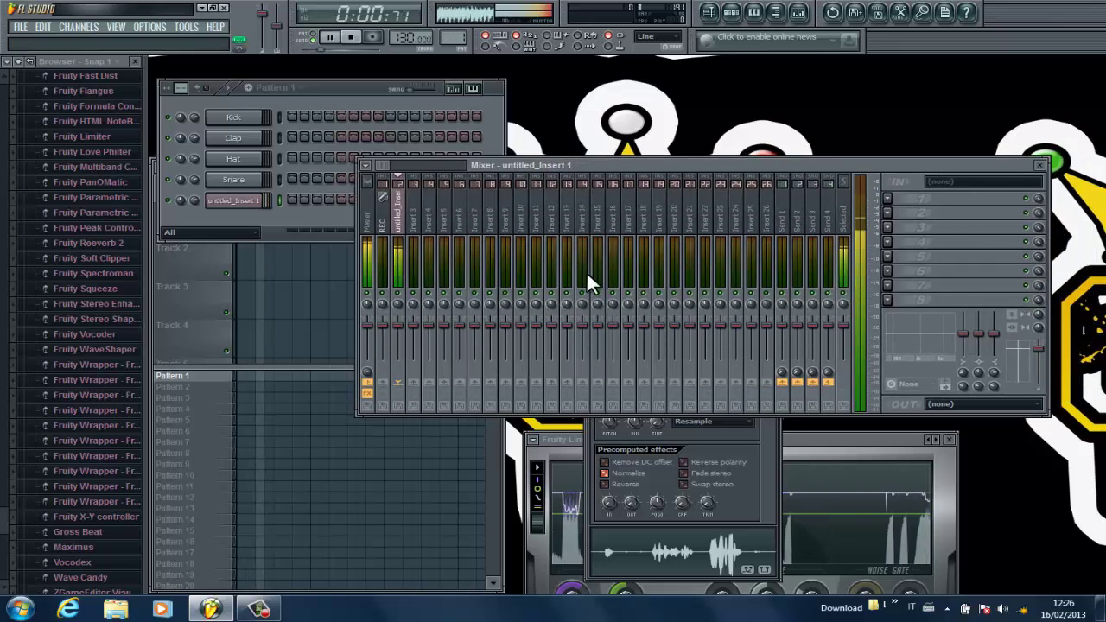
key("space")
Add Fruity Parametric EQ 2 to the first effect slot of the vocal's mixer track and pull band 1 down to -18 dB.
left_click(889, 202)
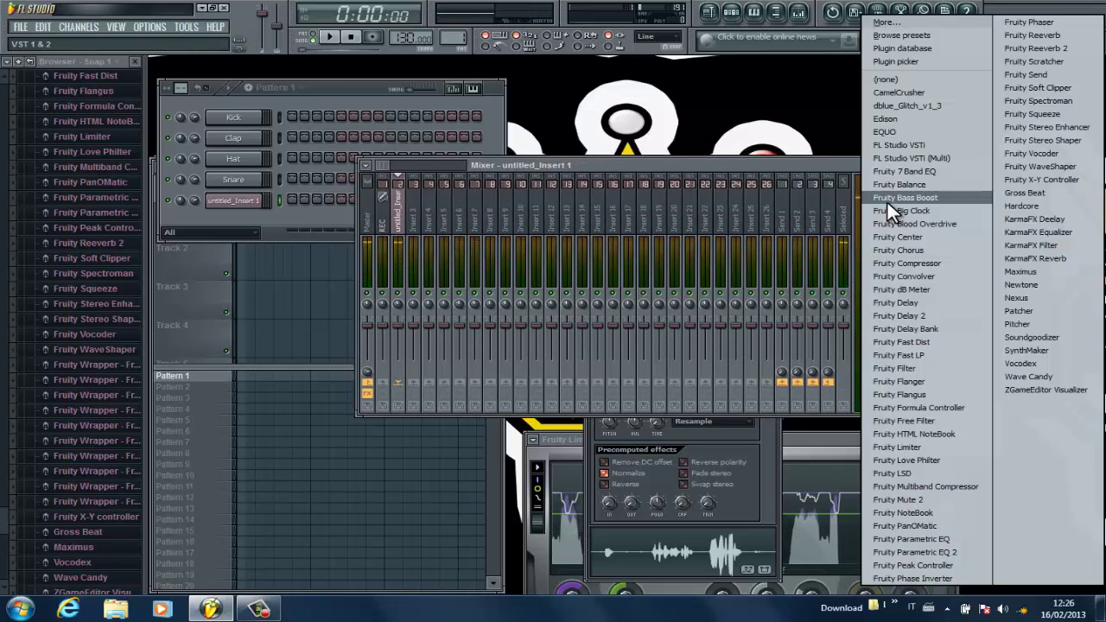
left_click(935, 552)
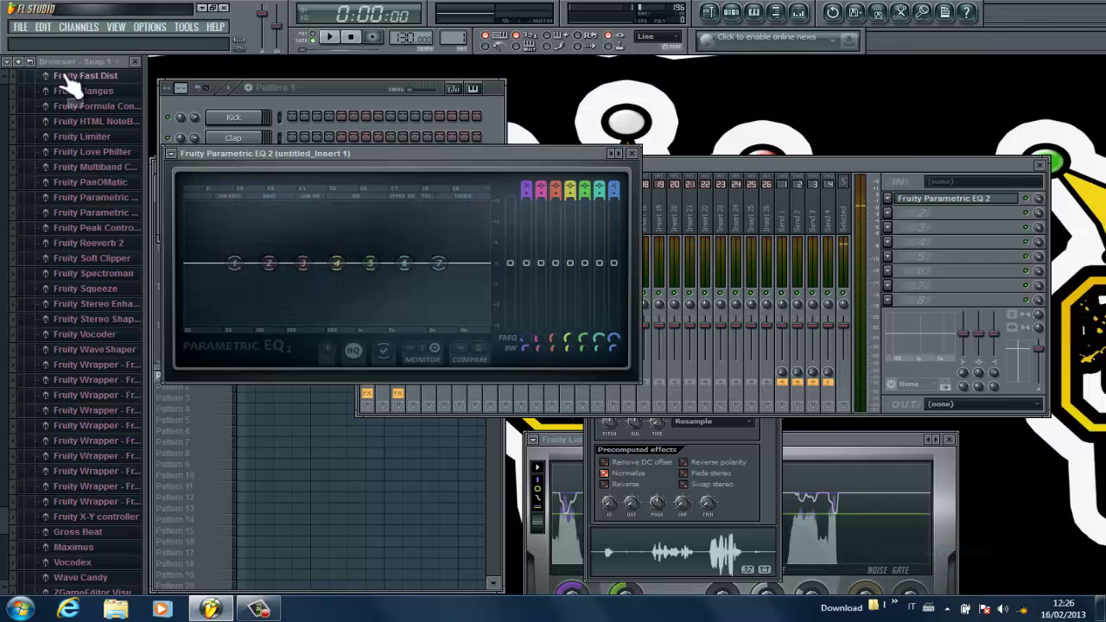
key("space")
left_click_drag(236, 263, 257, 415)
key("space")
key("space")
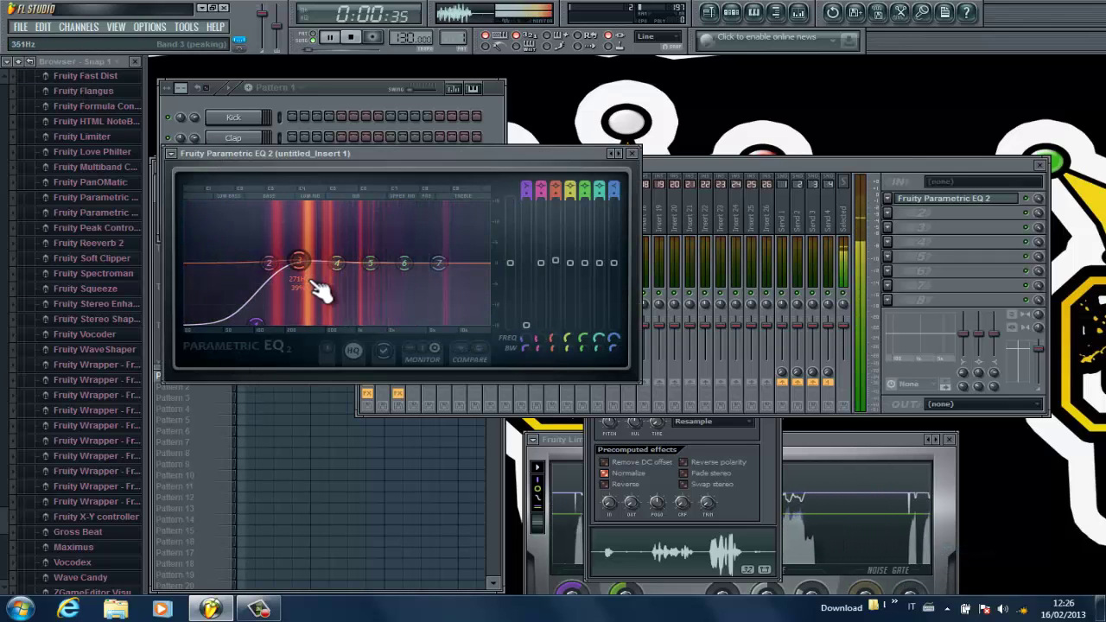
Raise EQ band 7 slightly, lower band 4 at about 600 Hz during playback, and close the equalizer.
left_click_drag(391, 278, 437, 256)
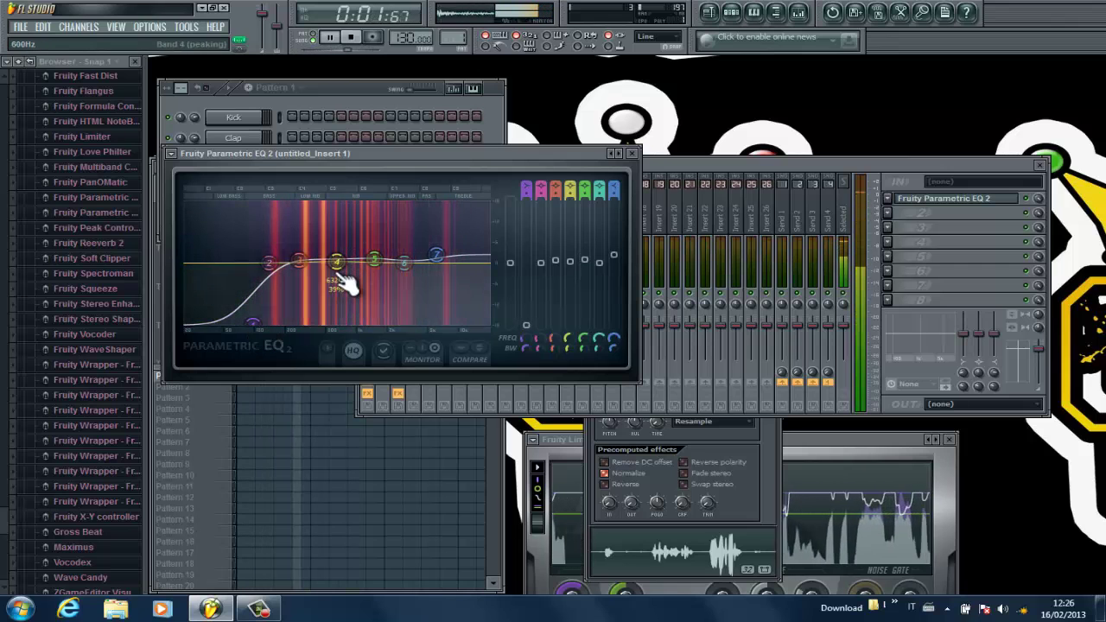
left_click_drag(342, 278, 350, 320)
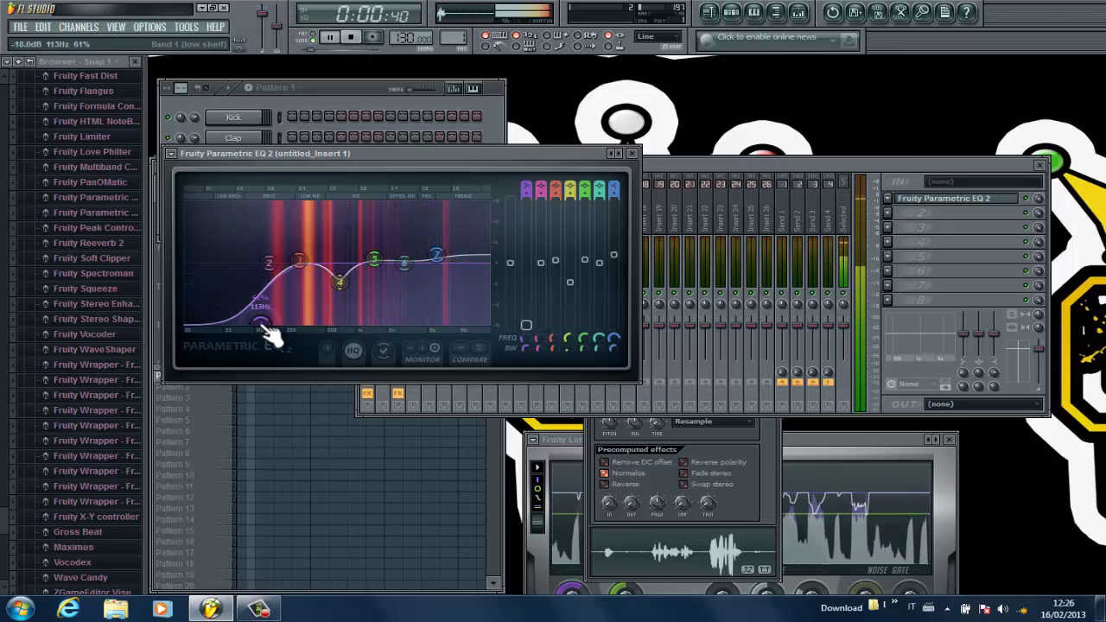
left_click(631, 154)
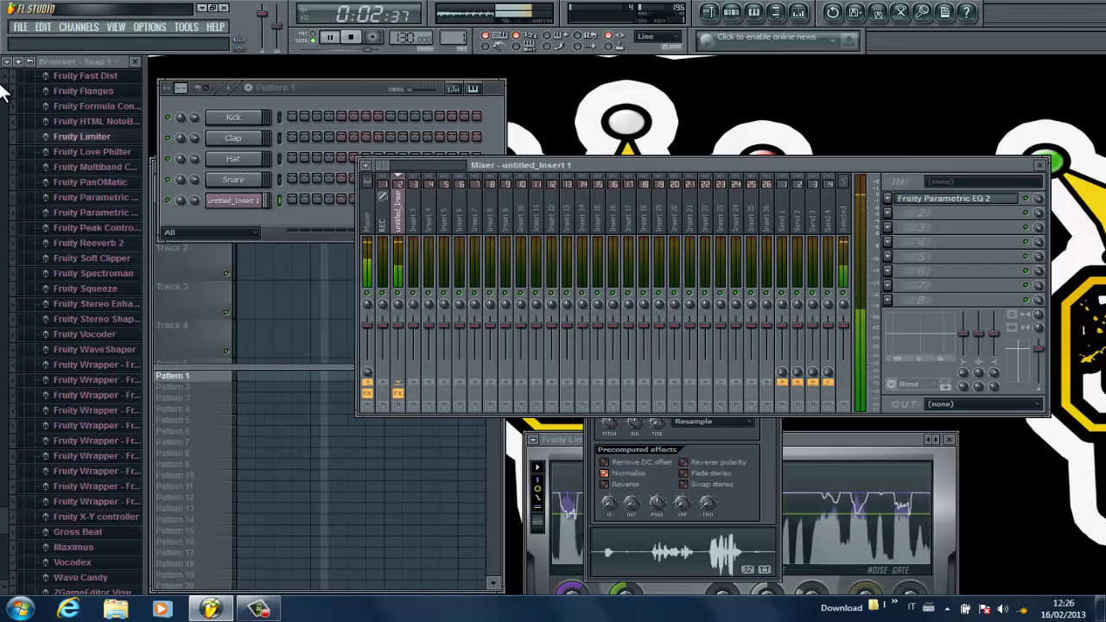
key("space")
Add Fruity Reeverb 2 to the second effect slot of the vocal track and slightly lower its wet level during playback.
left_click(888, 213)
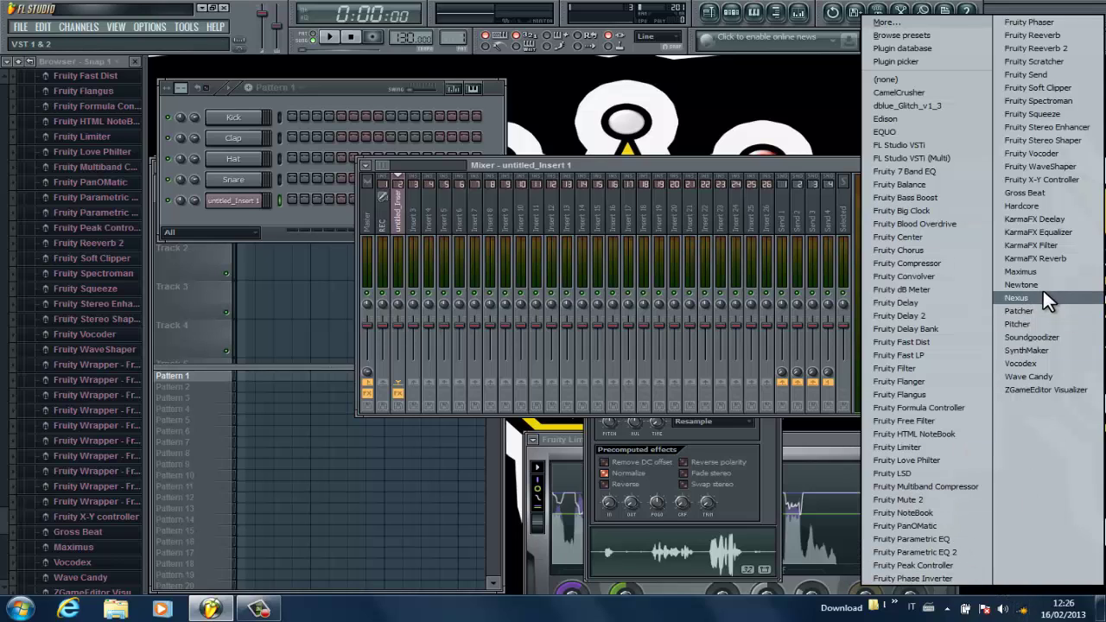
left_click(1054, 50)
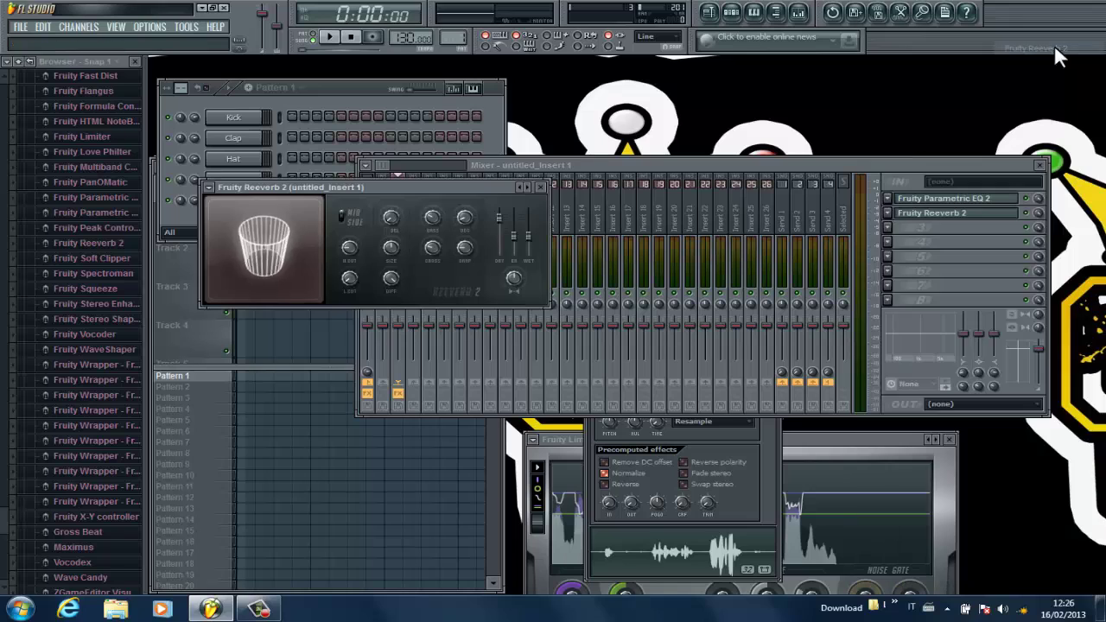
key("space")
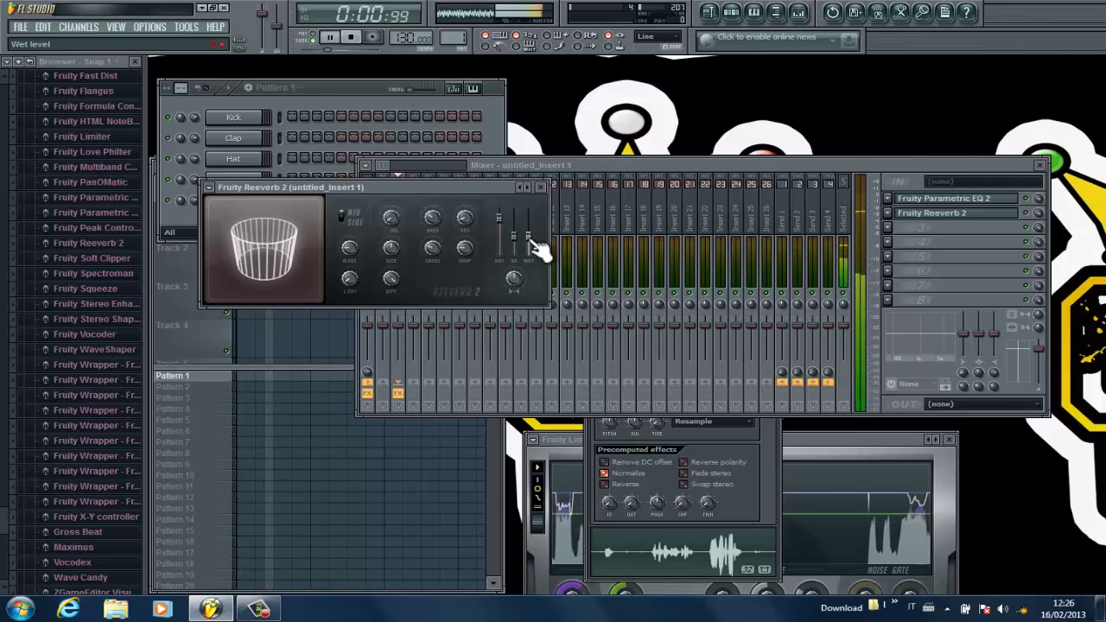
left_click_drag(528, 234, 518, 276)
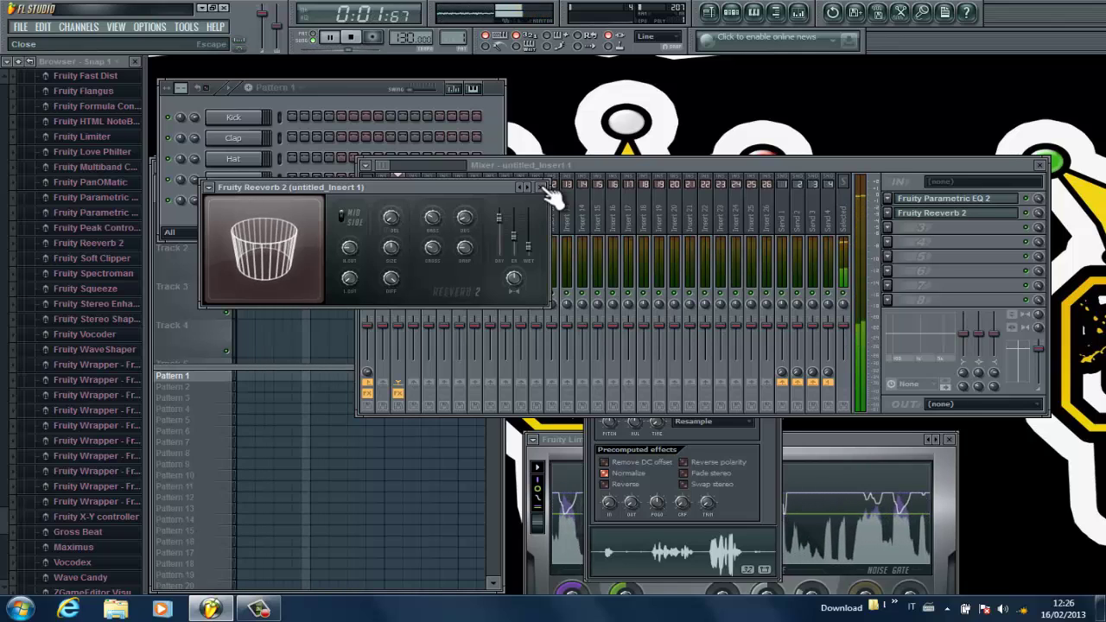
left_click(544, 187)
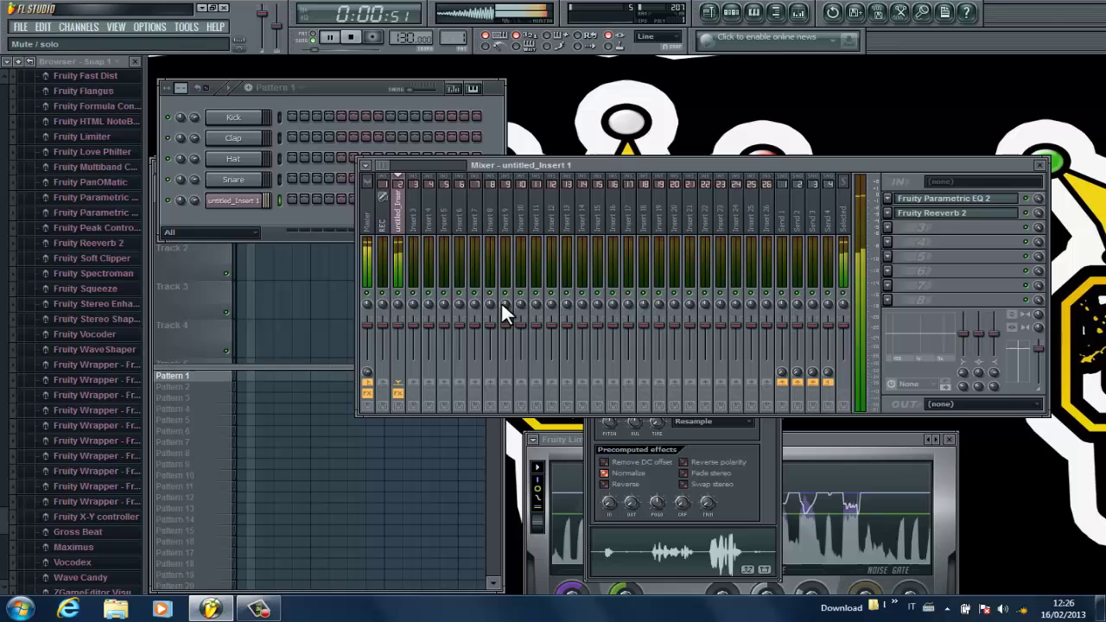
Maximize the playlist and play the stuttered vocal with the equalizer and reverb applied.
left_click(271, 291)
right_click(296, 296)
key("space")
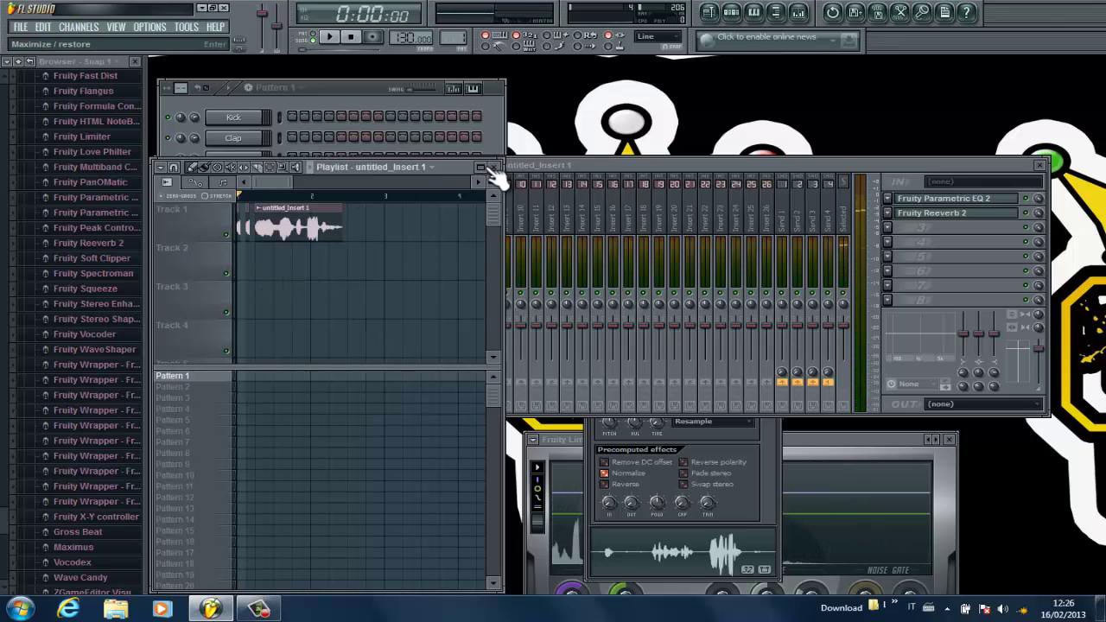
left_click(480, 167)
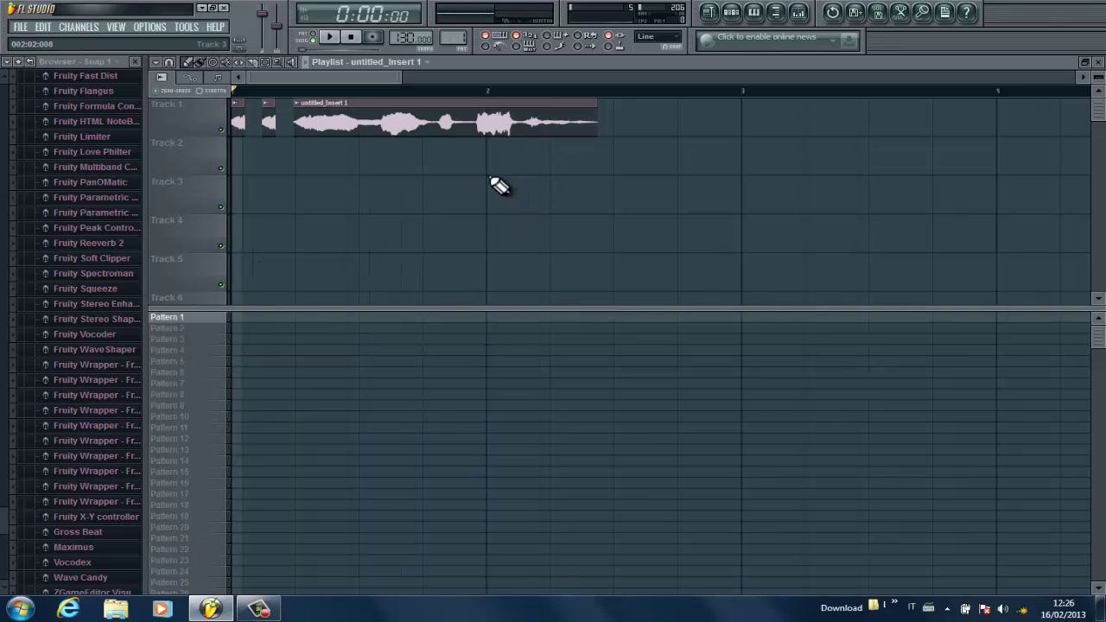
key("space")
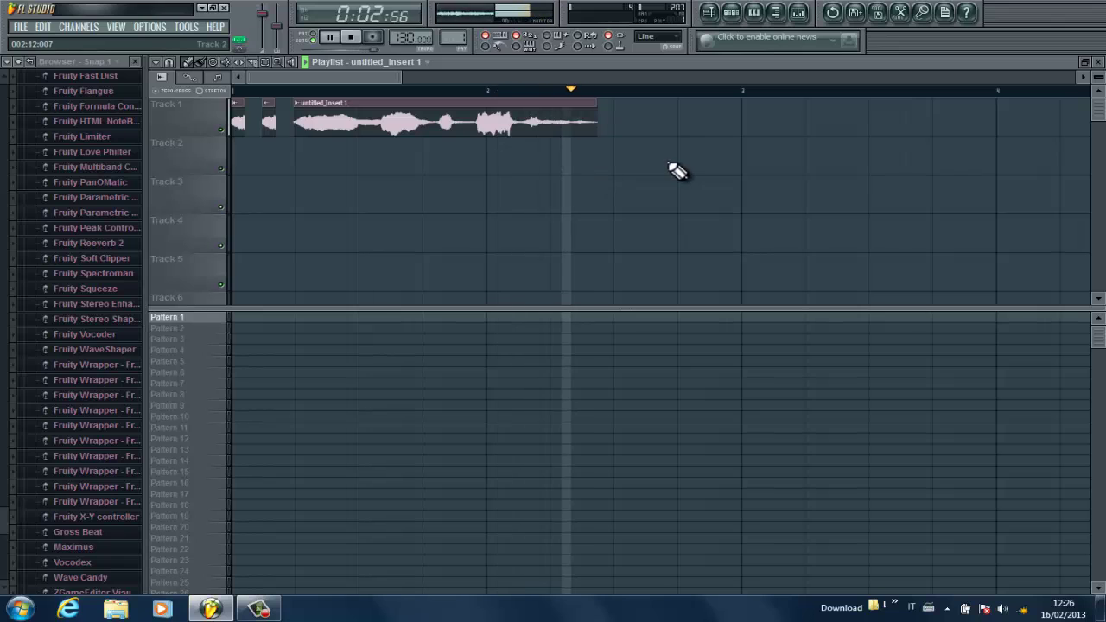
key("space")
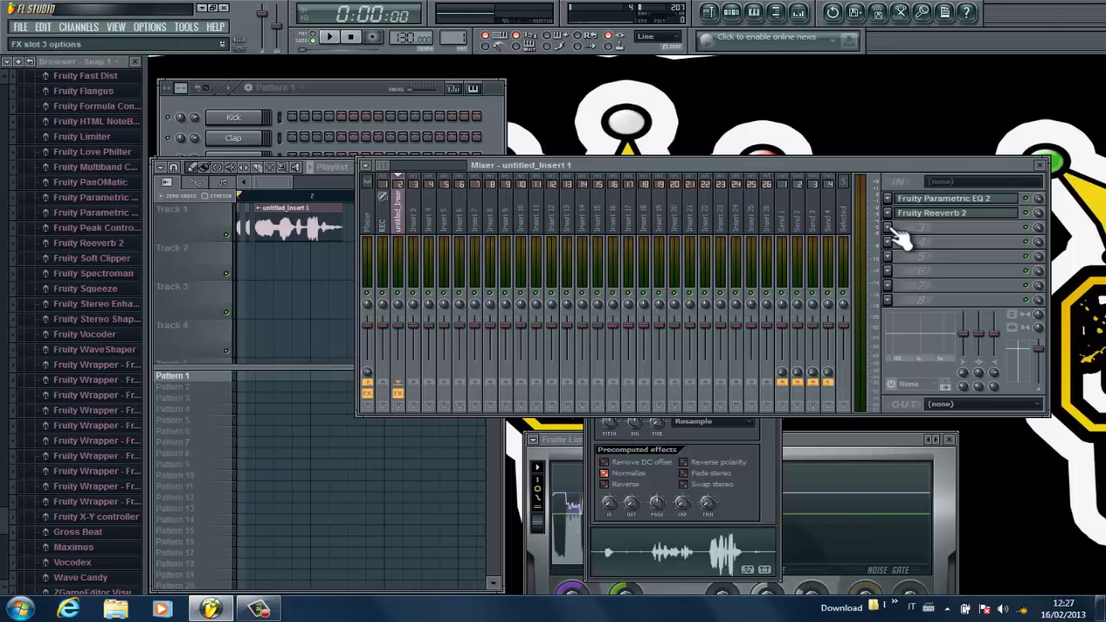
Add Fruity Flanger to the third effect slot of the vocal track and create an automation clip for its mix level.
left_click(890, 228)
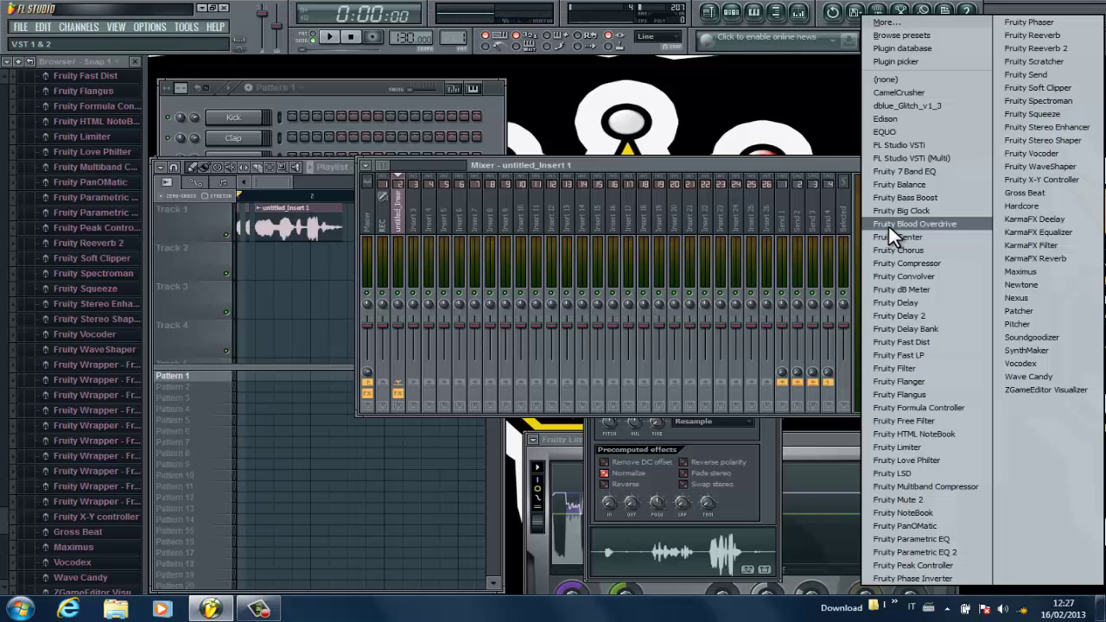
left_click(910, 380)
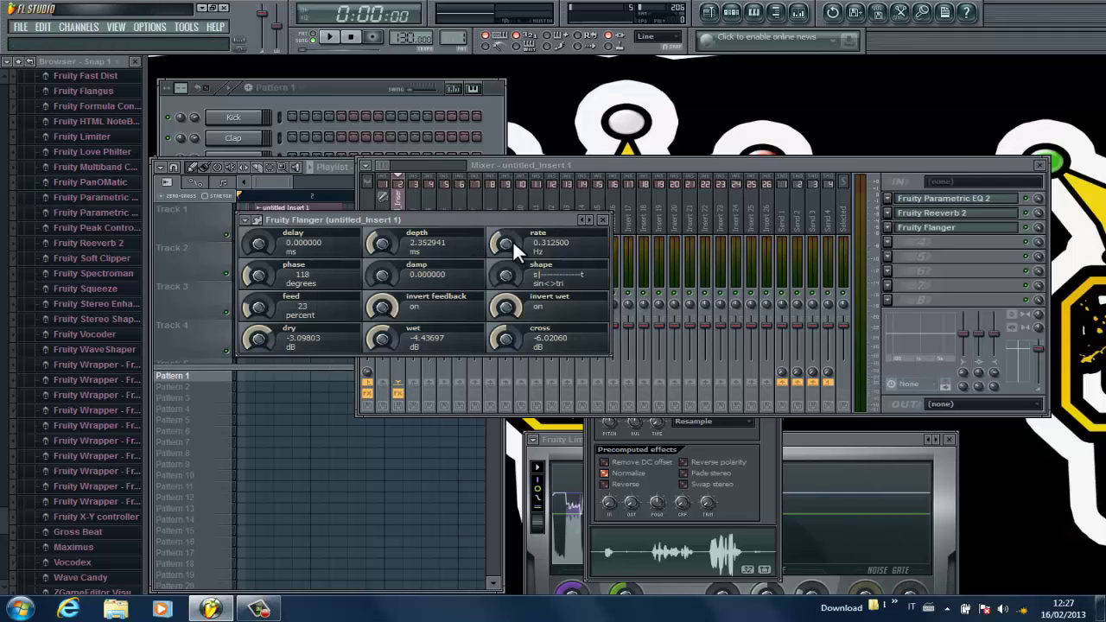
left_click_drag(498, 222, 691, 224)
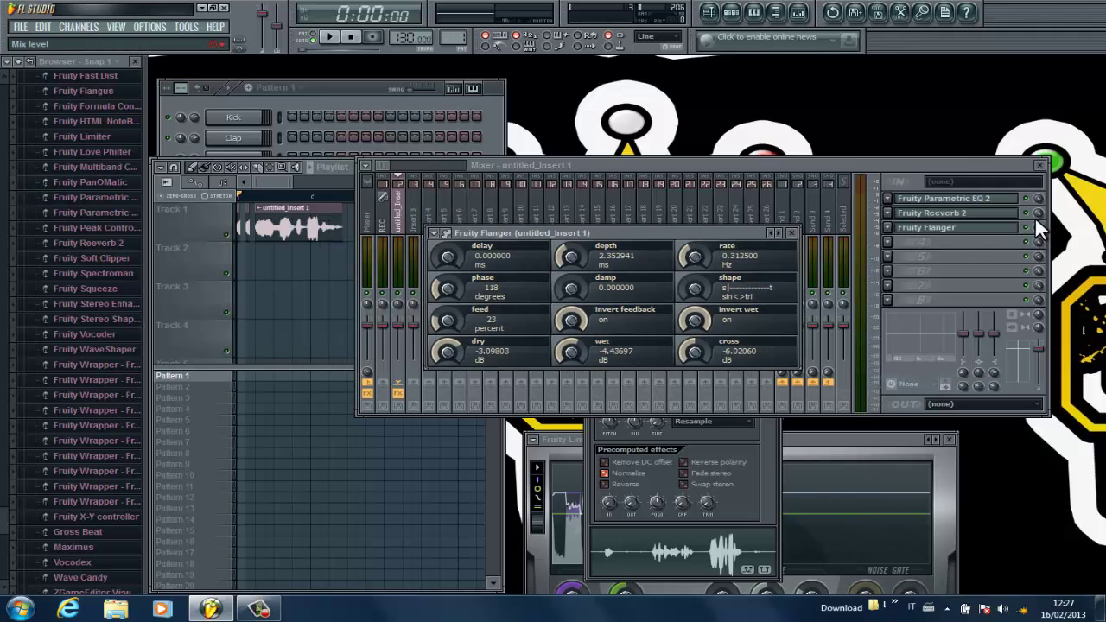
right_click(1040, 225)
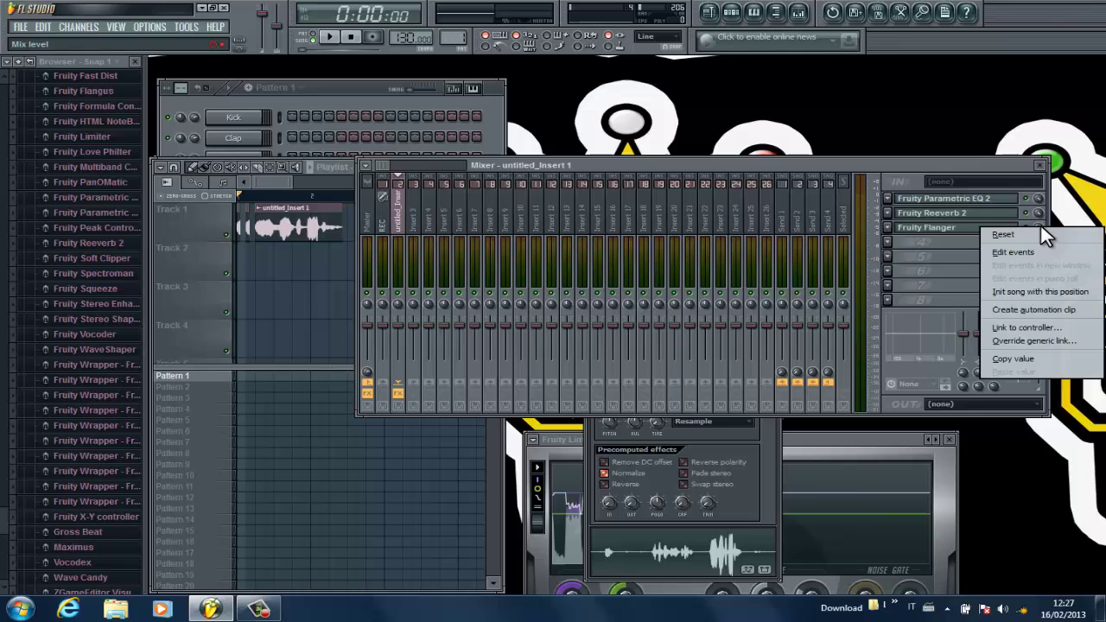
left_click(1060, 309)
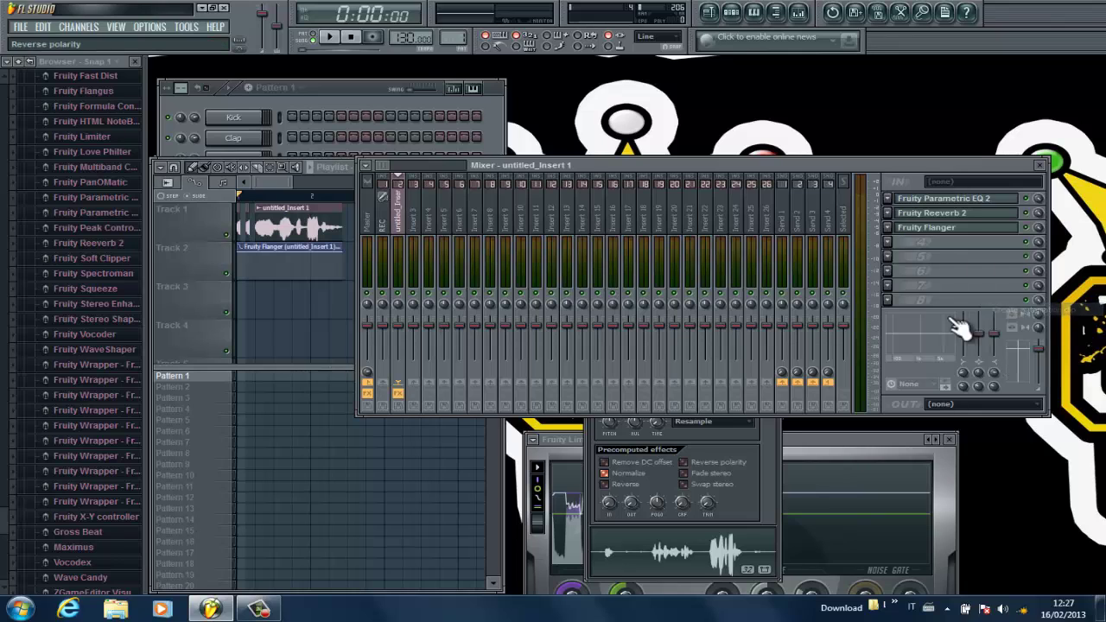
Maximize the playlist and play the vocal together with the Fruity Flanger mix level automation clip.
left_click(281, 188)
key("space")
left_click(488, 166)
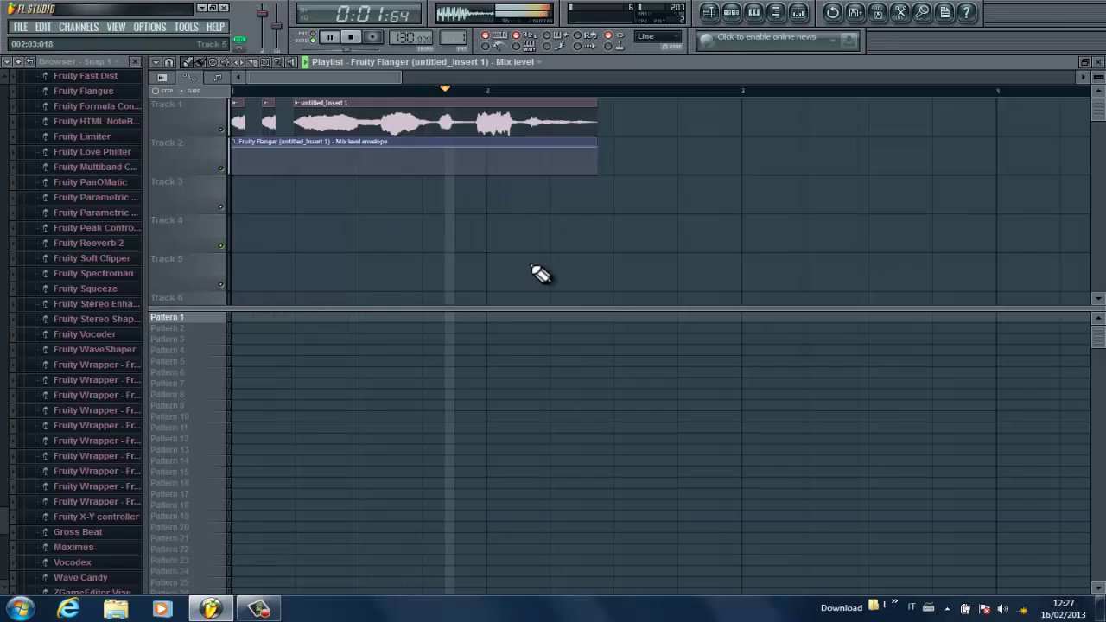
key("space")
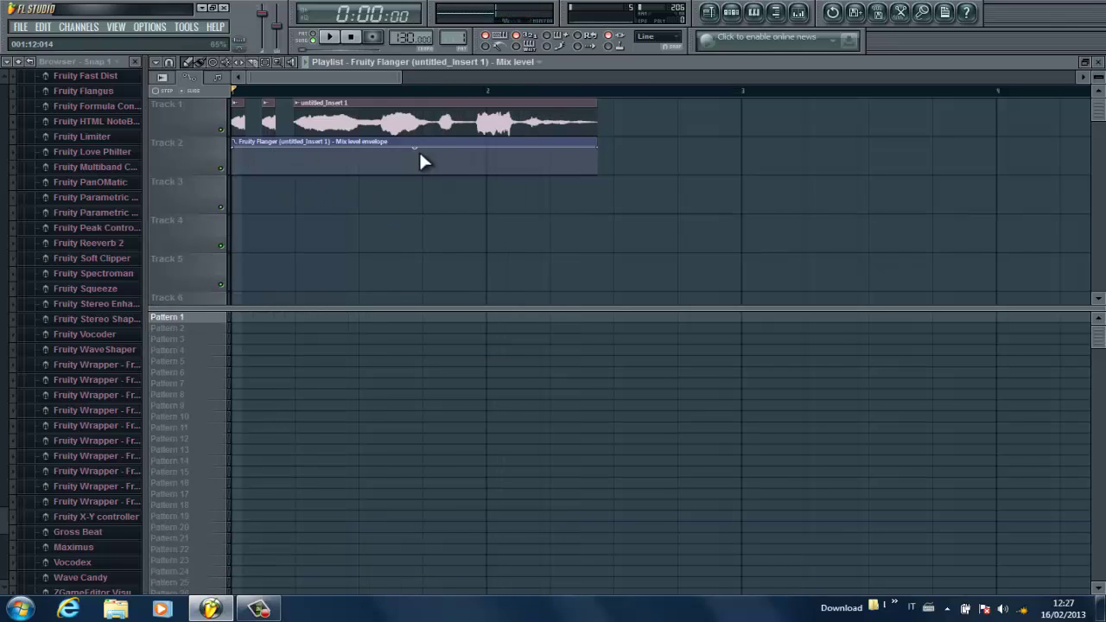
Shape the Fruity Flanger mix level envelope on Track 2 into three consecutive falling ramps, each starting again at the high level.
right_click(297, 168)
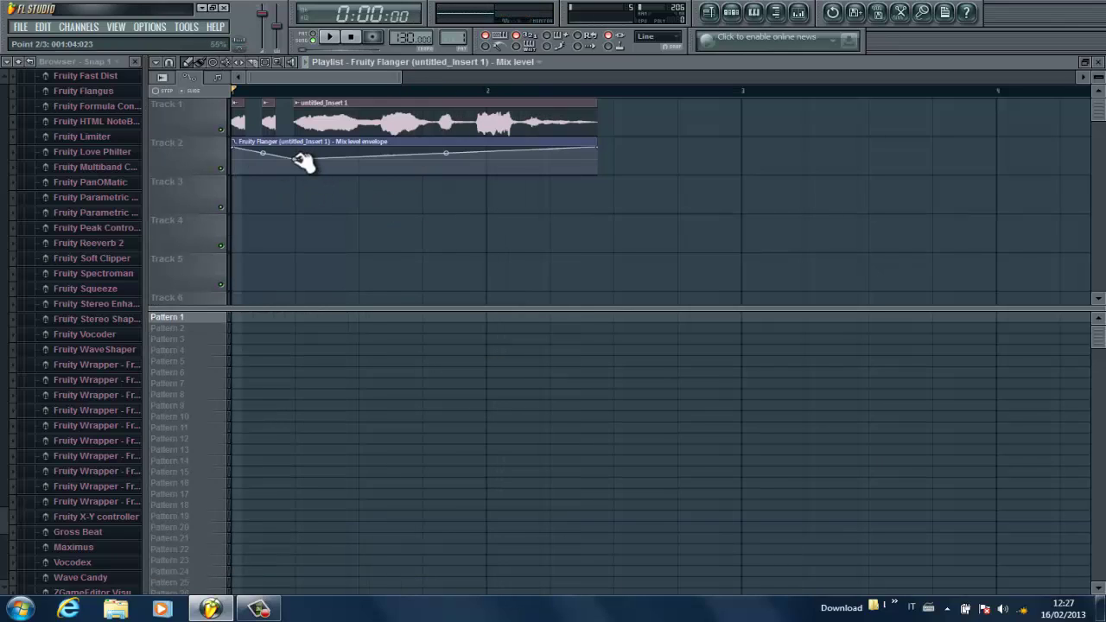
right_click(302, 153)
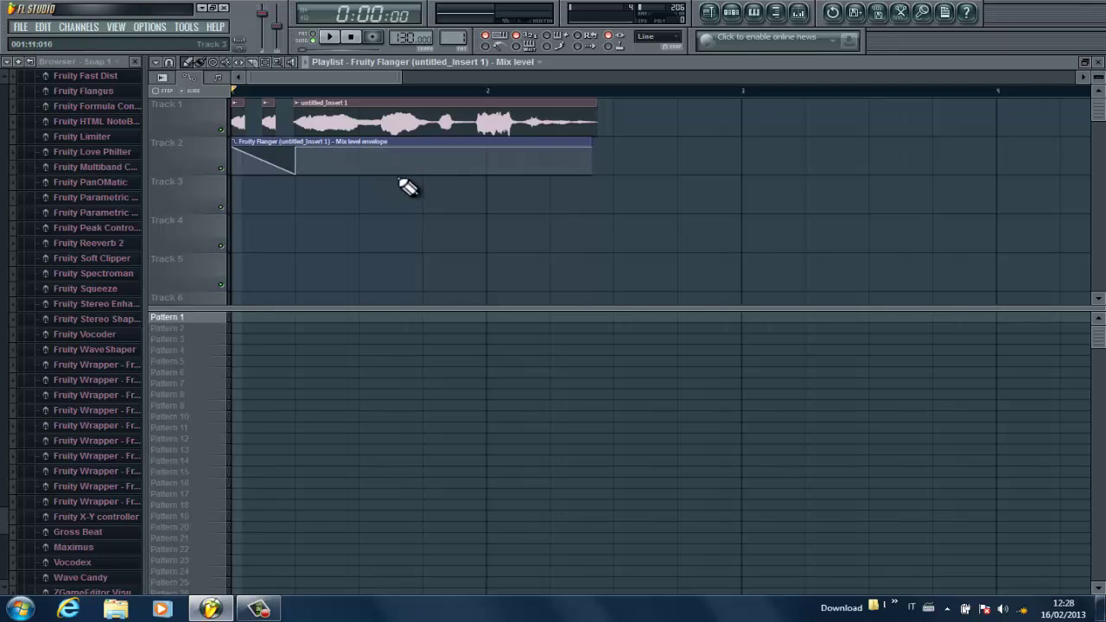
right_click(429, 172)
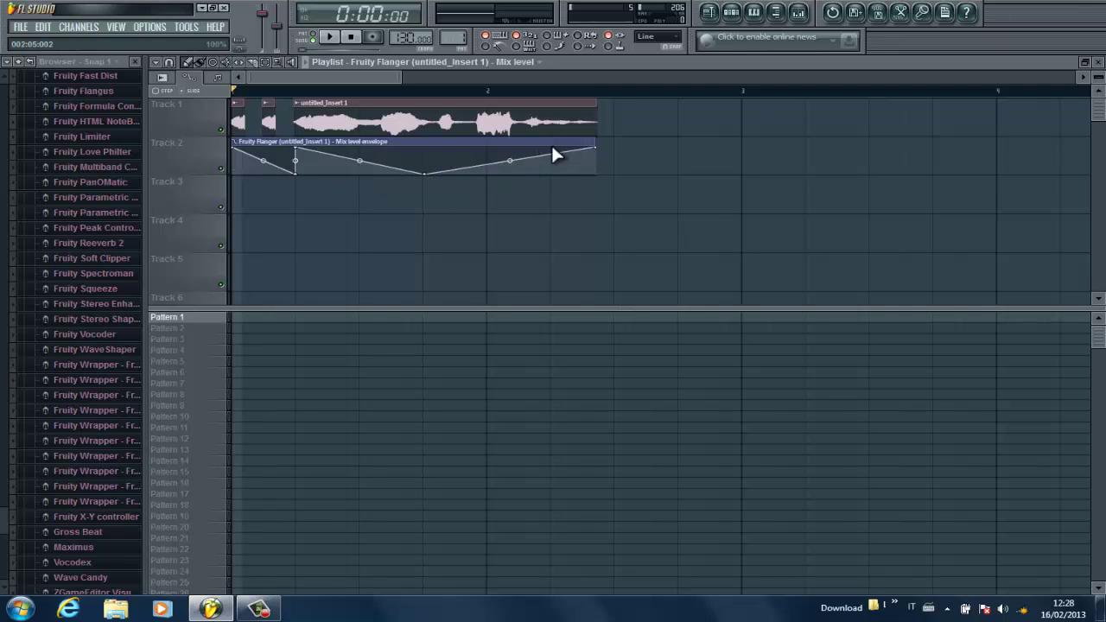
right_click(428, 150)
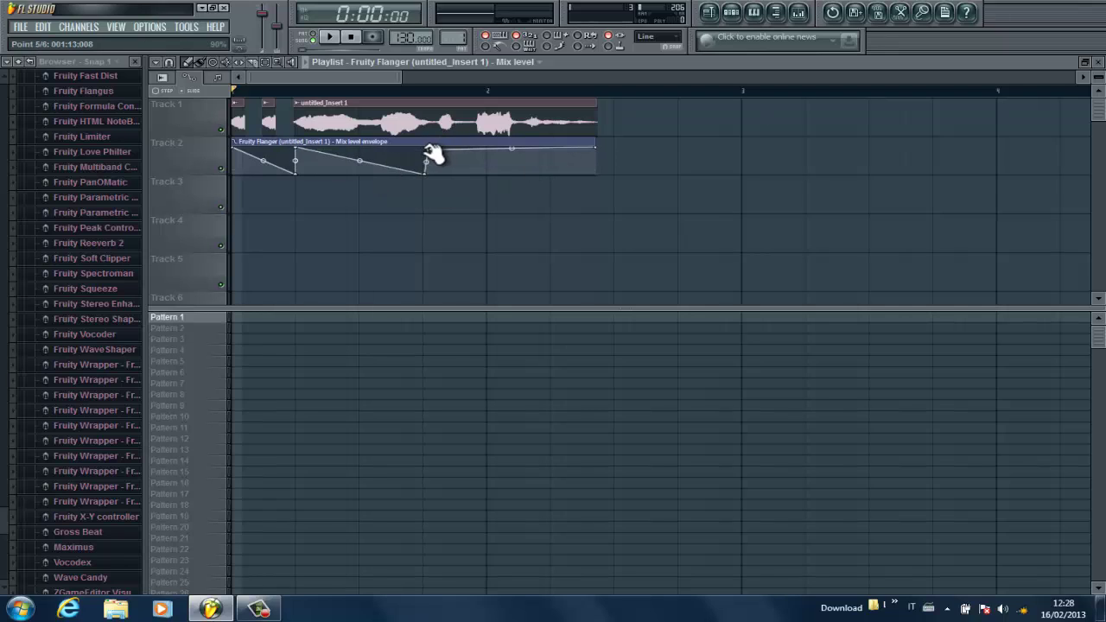
right_click(593, 173)
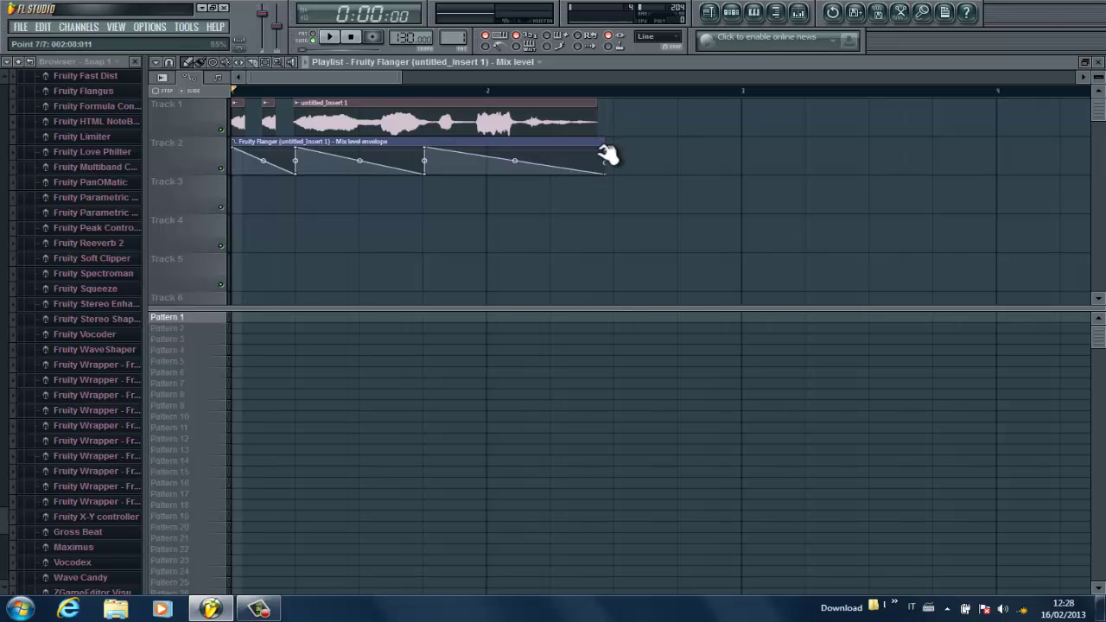
Play the vocal with the envelope, flatten the last ramp at the high level and extend the ends of both clips slightly.
key("space")
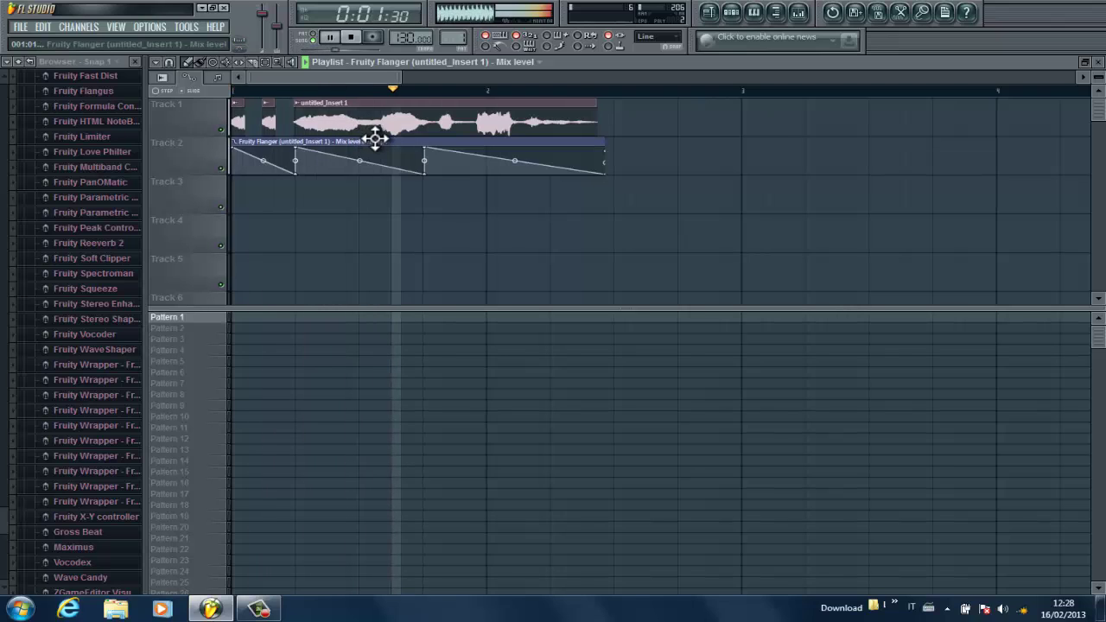
key("space")
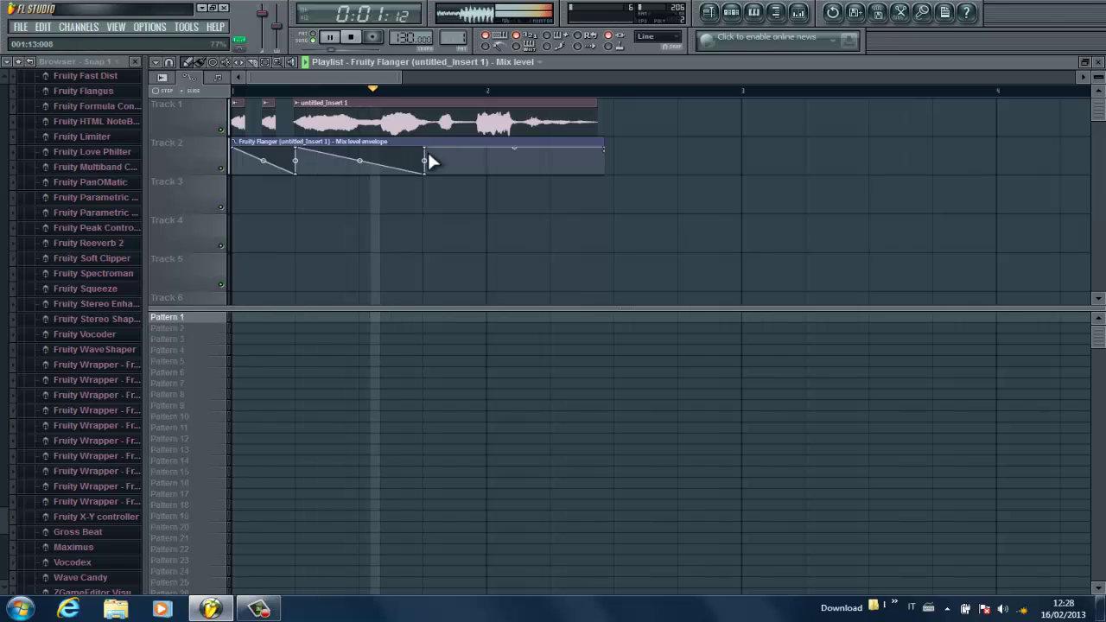
key("space")
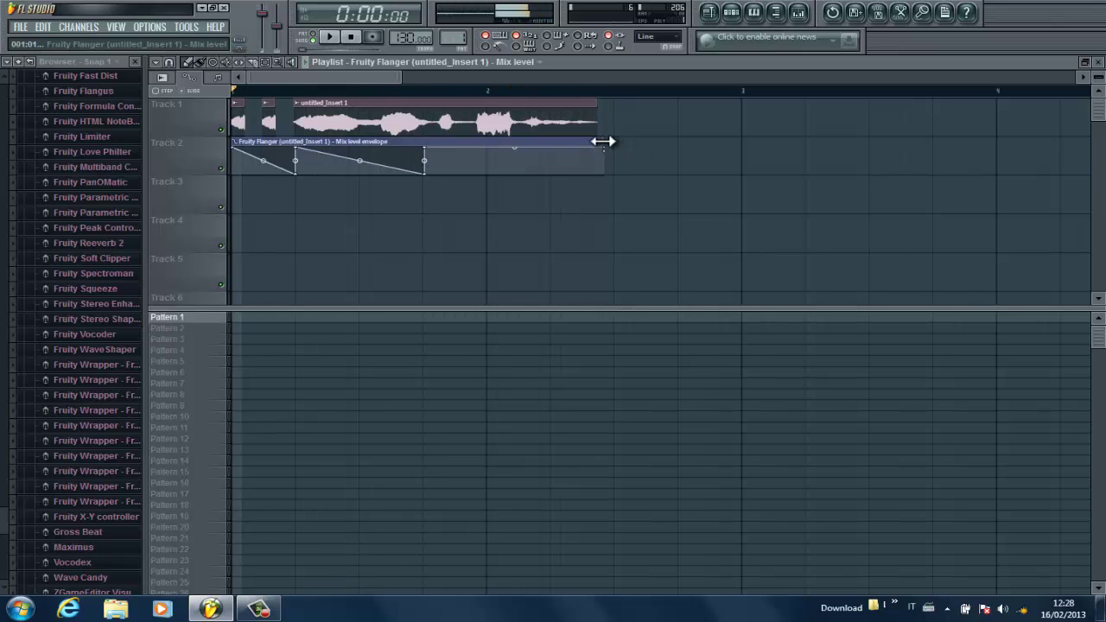
key("space")
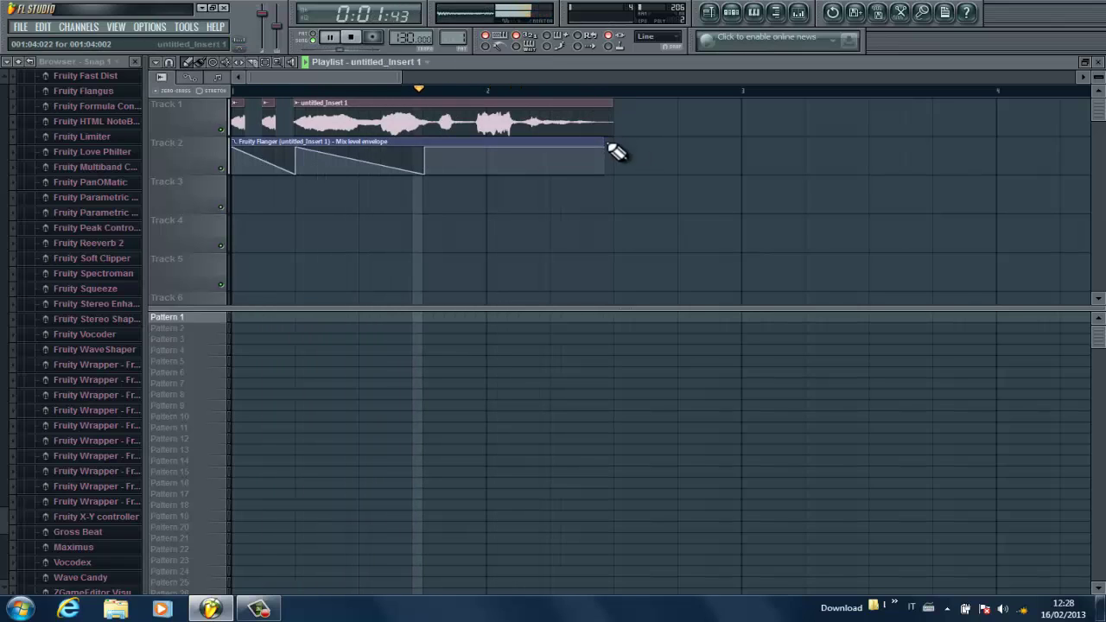
key("space")
Export the song as an MP3 file named beat_tag to the Desktop and render it at 192kbps.
left_click(20, 26)
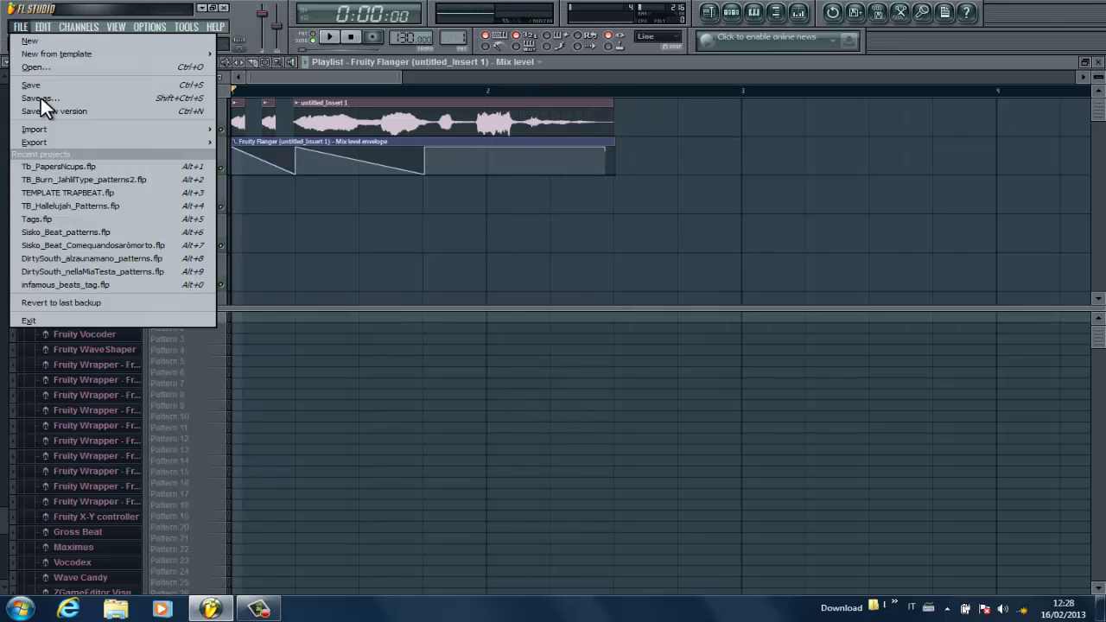
mouse_move(67, 145)
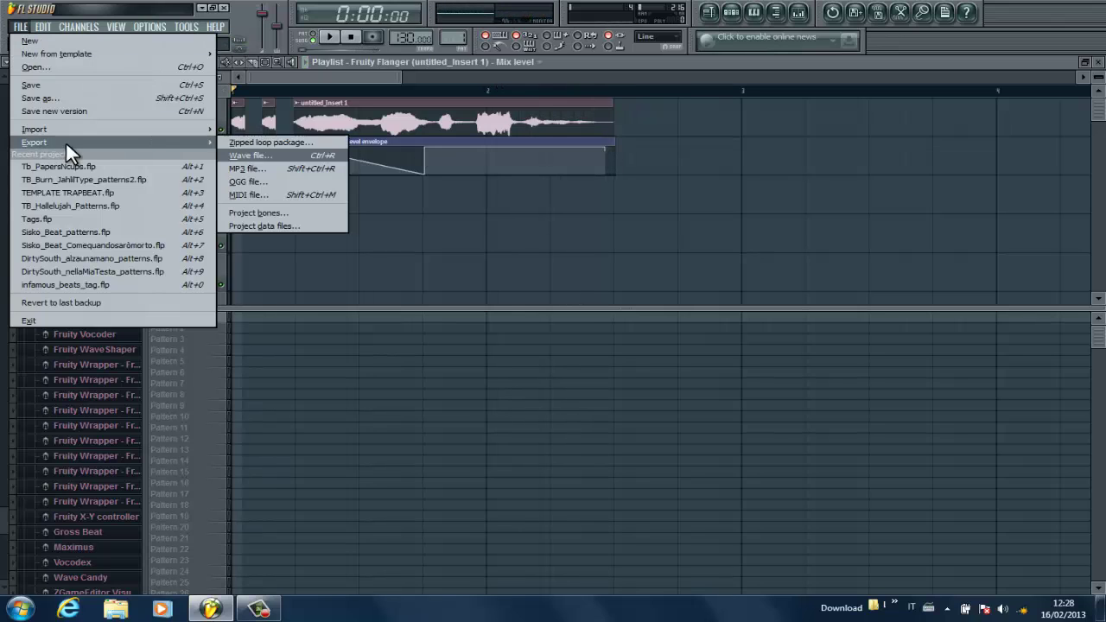
left_click(252, 169)
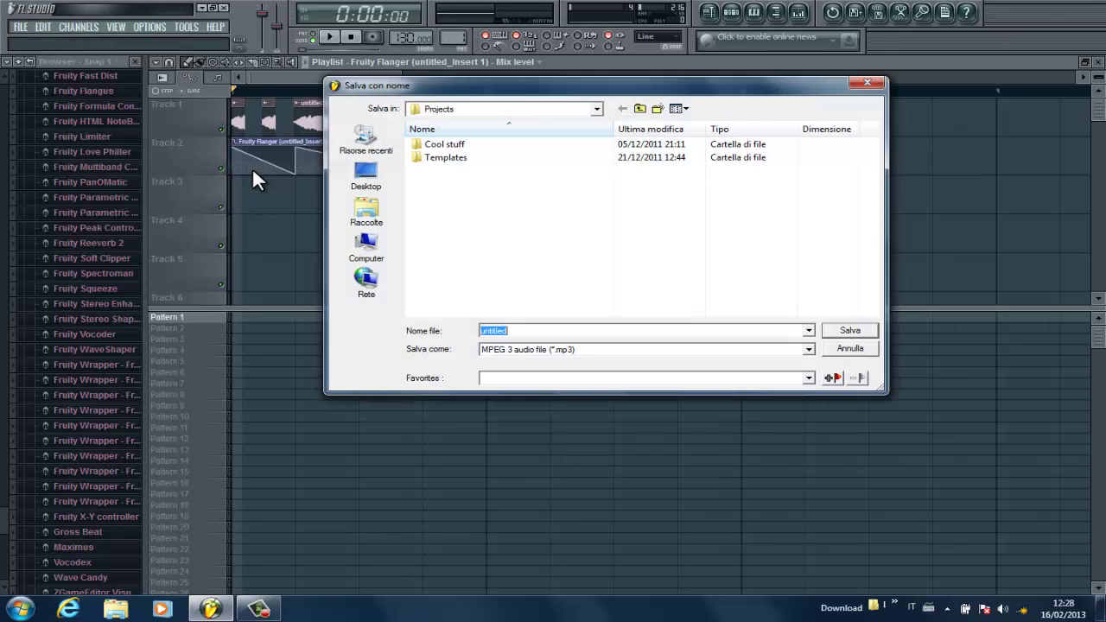
left_click(641, 109)
left_click(641, 109)
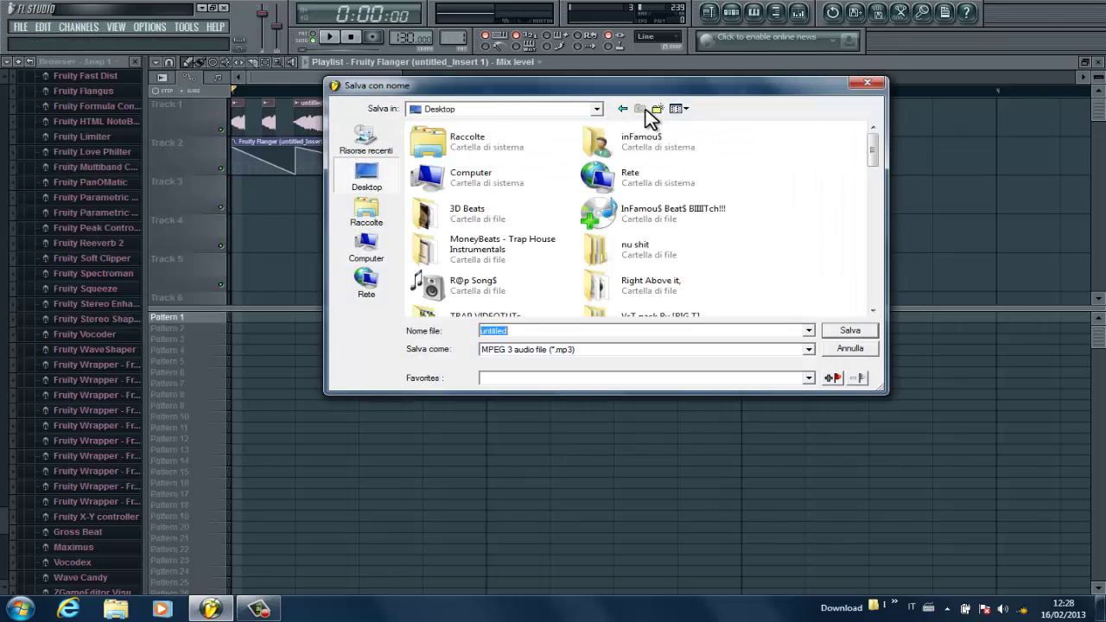
type("be")
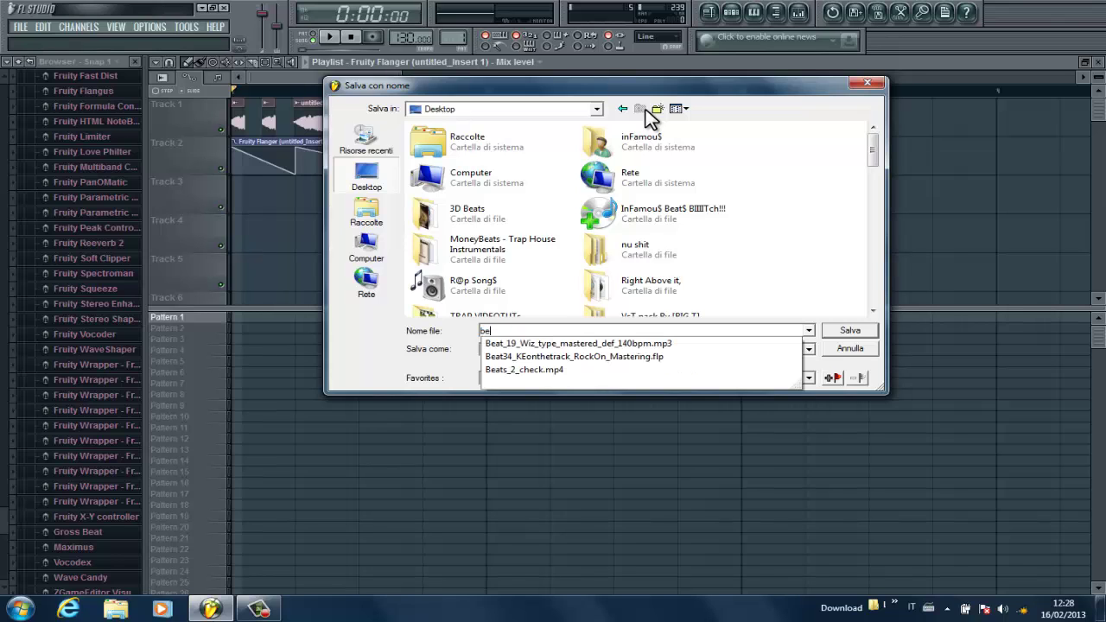
type("at_tag")
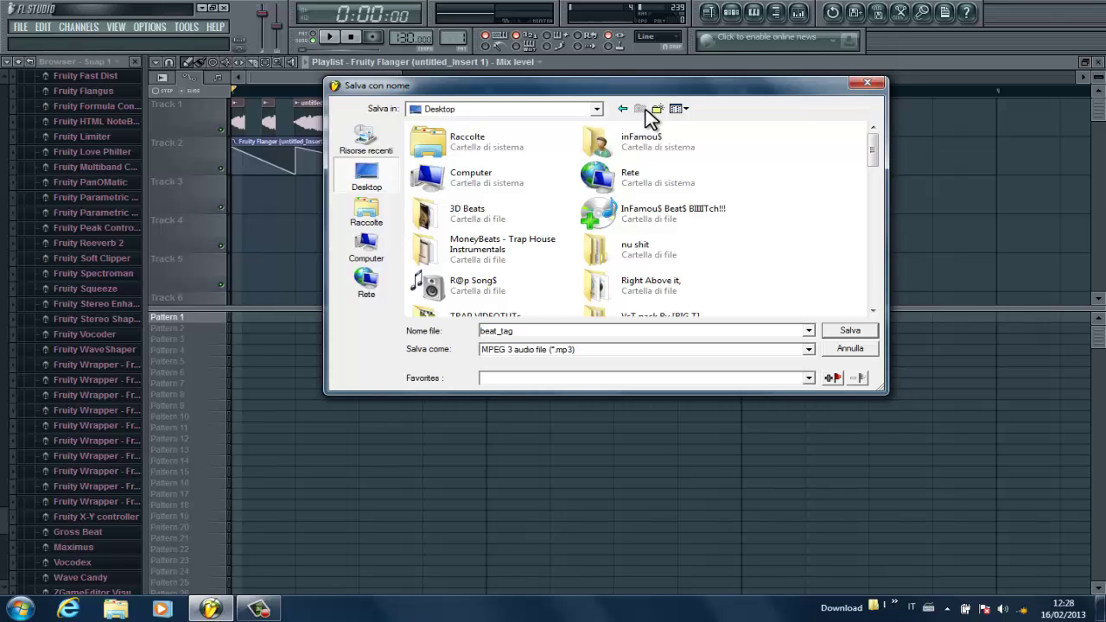
key("Return")
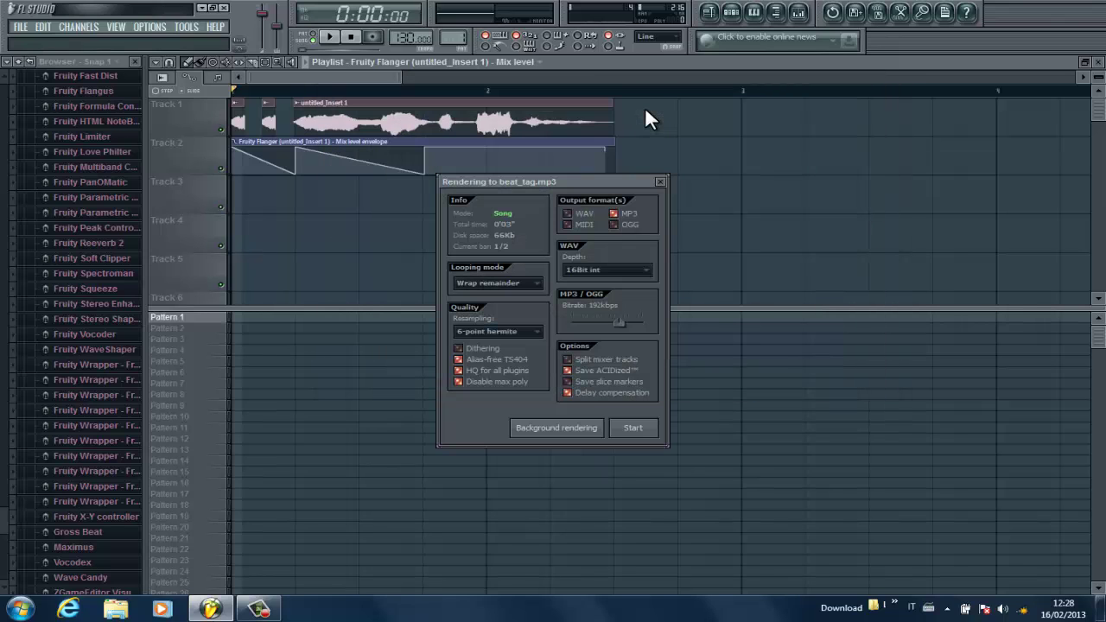
left_click(644, 430)
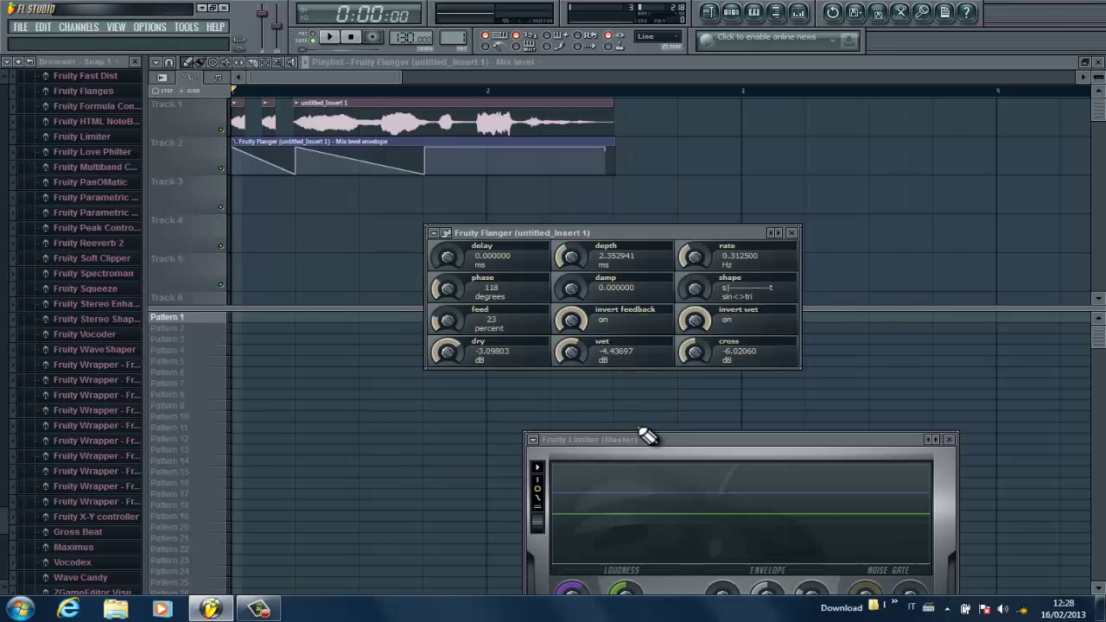
Open the recent project Tb_PapersNcups.flp without saving the changes to untitled.flp.
left_click(19, 27)
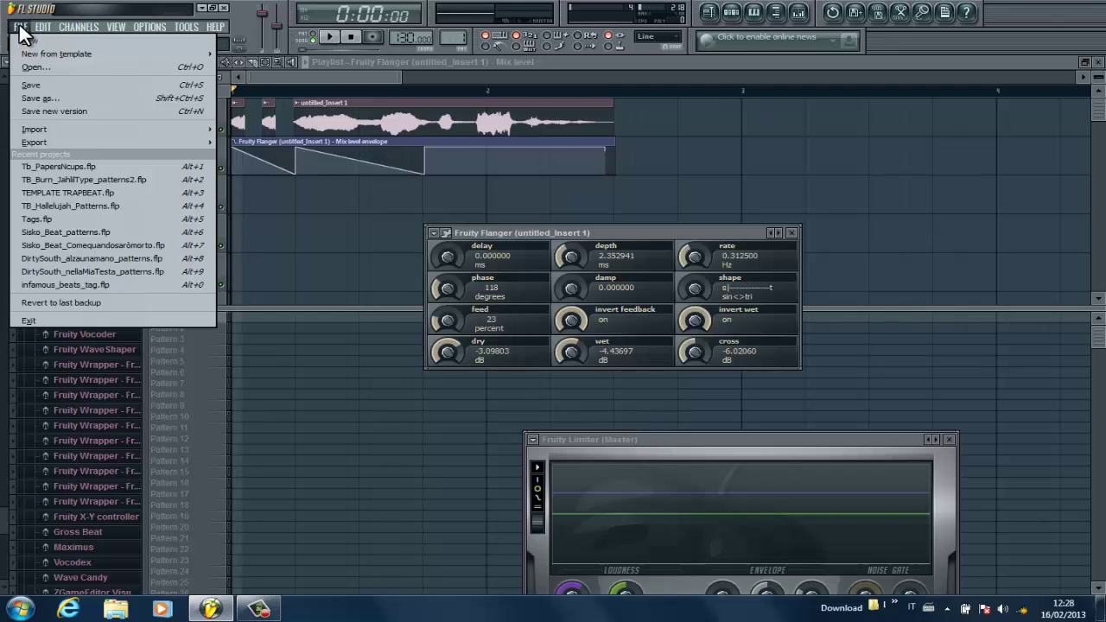
left_click(95, 166)
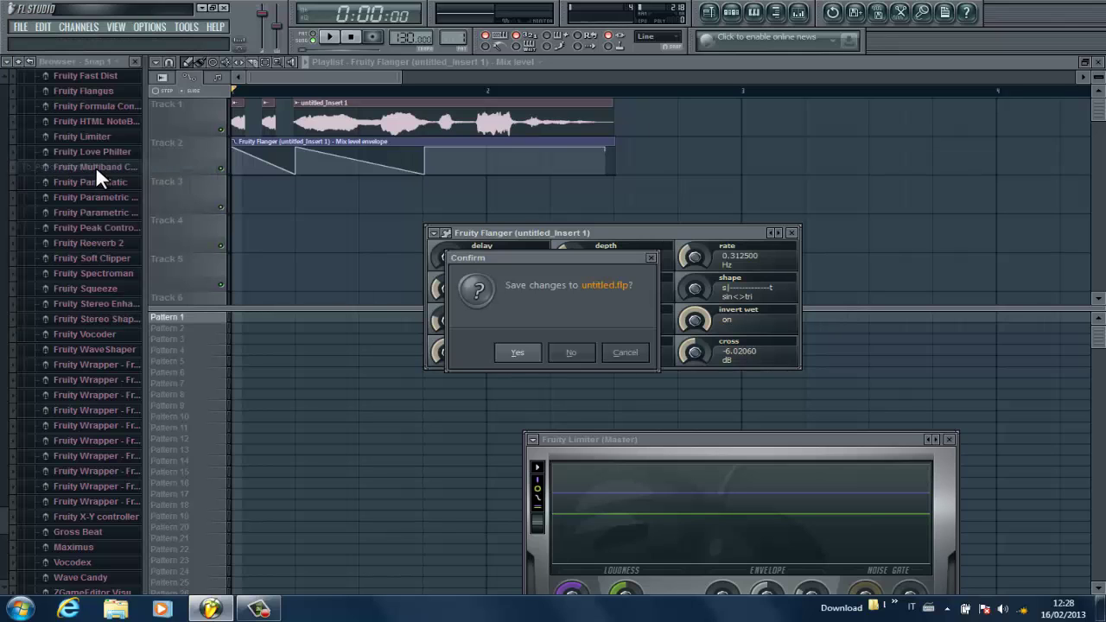
left_click(573, 353)
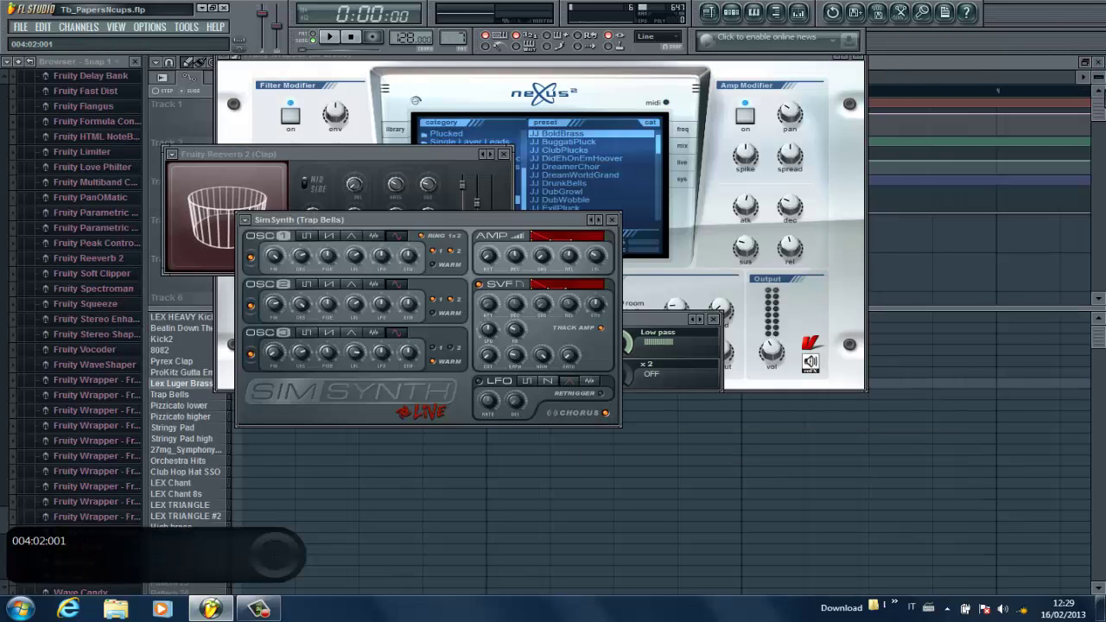
Close the open plugin windows and place the beat_tag file from the Desktop at the start of Track 4 in the playlist.
key("F12")
left_click_drag(266, 80, 343, 84)
left_click(201, 8)
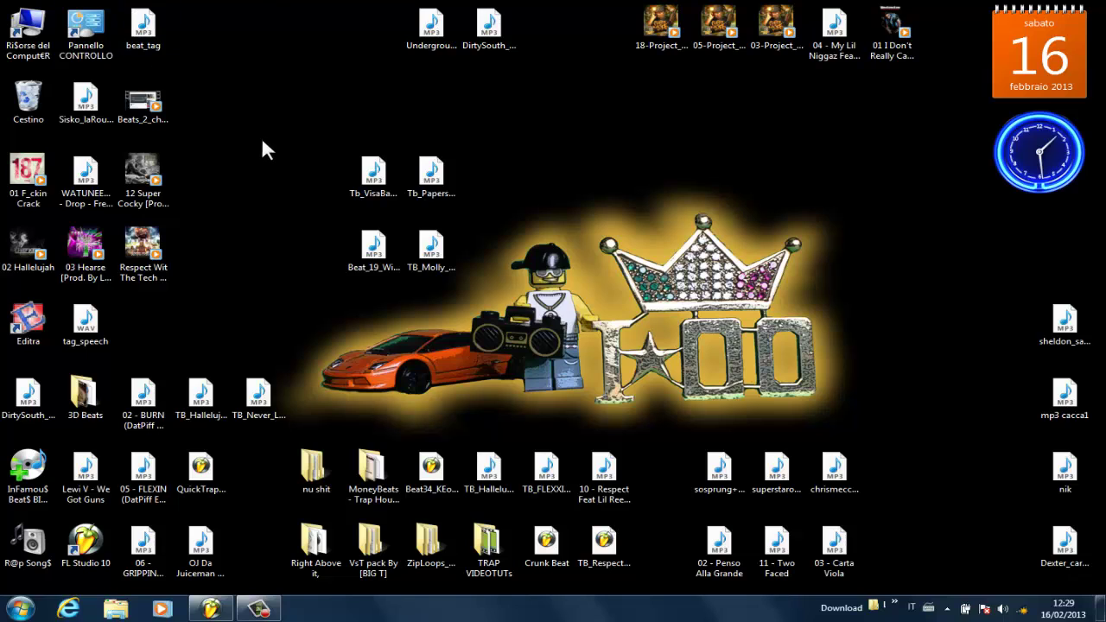
mouse_move(265, 240)
left_mouse_down()
mouse_move(294, 471)
mouse_move(213, 608)
mouse_move(339, 232)
mouse_move(367, 235)
mouse_move(248, 229)
left_mouse_up()
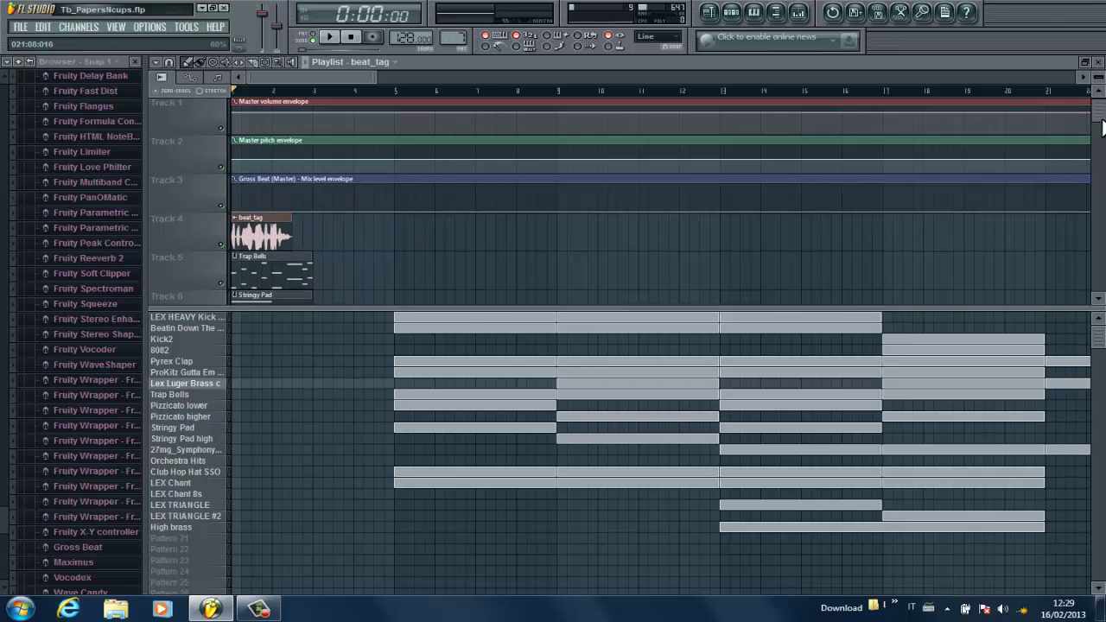
Play the song, delete the two old tag clips around bars 3 and 4 on Track 7, and move beat_tag to bar 3.
scroll(1103, 143, "down", 2)
scroll(1103, 127, "up", 1)
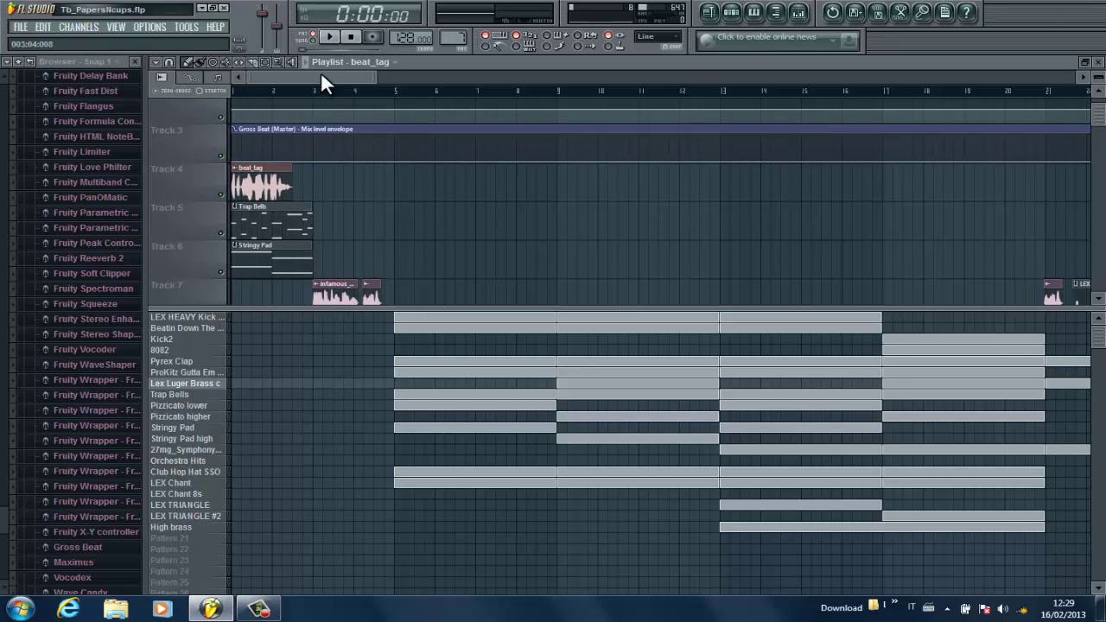
left_click(329, 38)
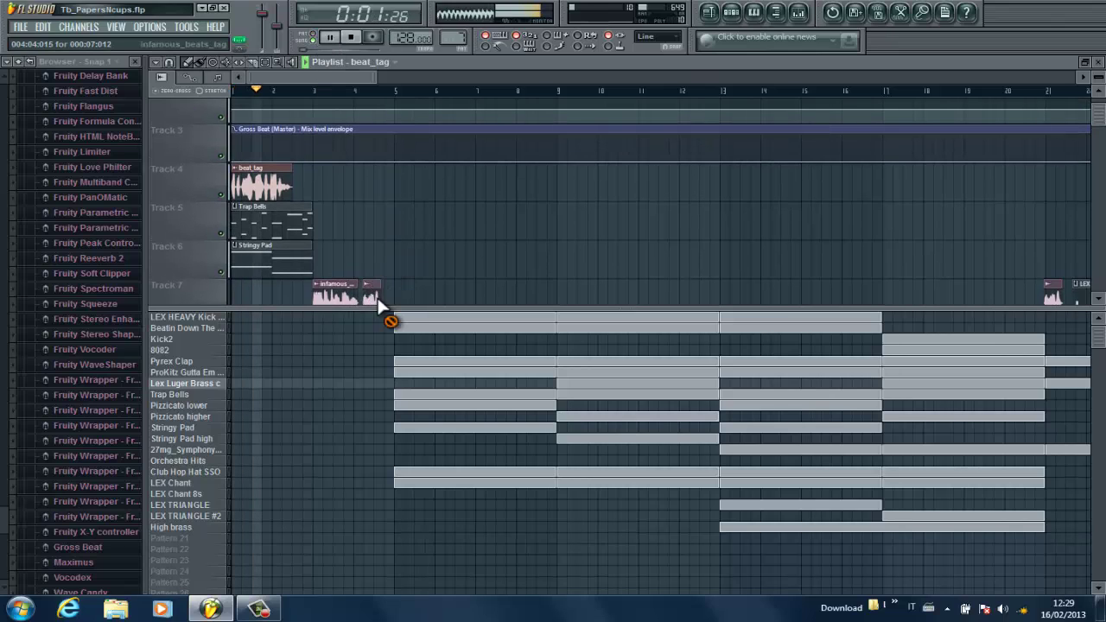
right_click(370, 294)
right_click(341, 296)
left_click_drag(270, 171, 338, 177)
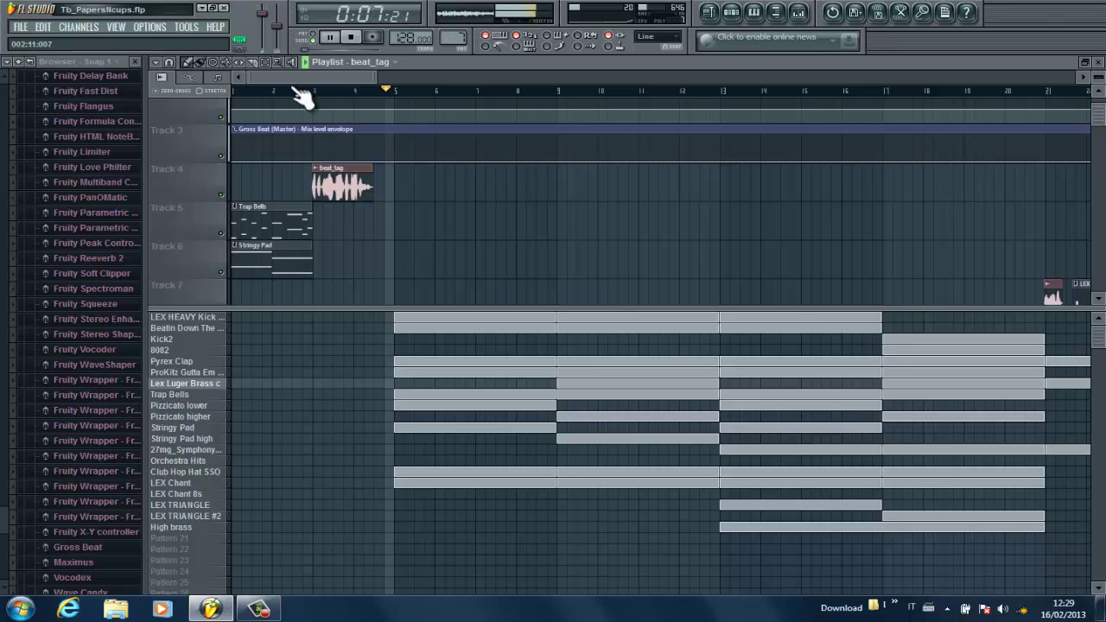
Play the song from the beginning to check the beat_tag clip at bar 3 against the intro and the drop.
left_click(235, 90)
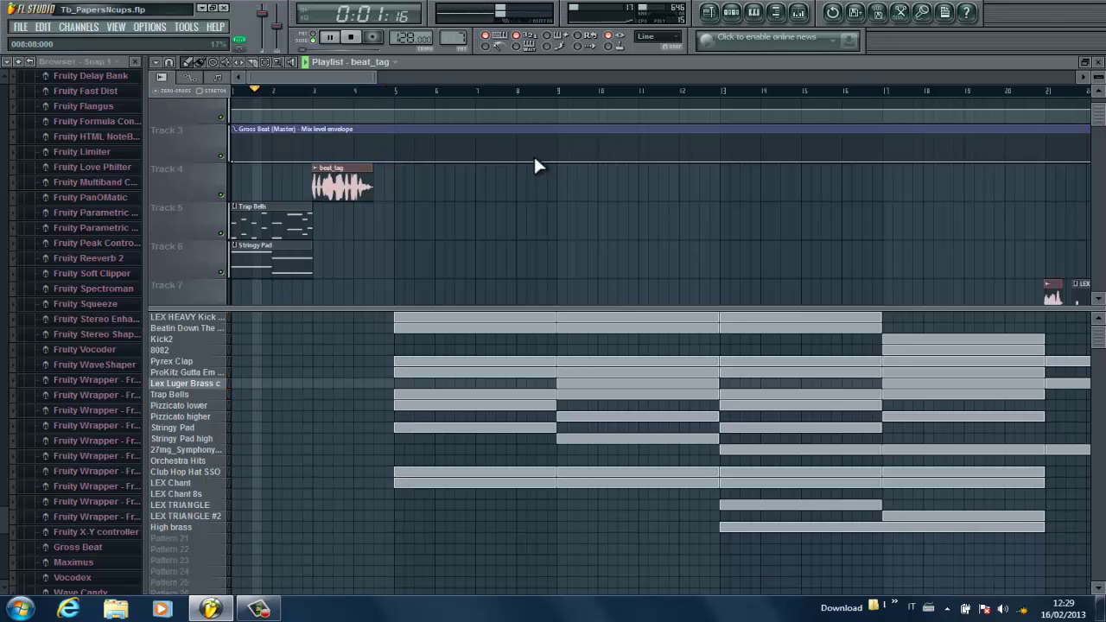
left_click_drag(374, 78, 272, 81)
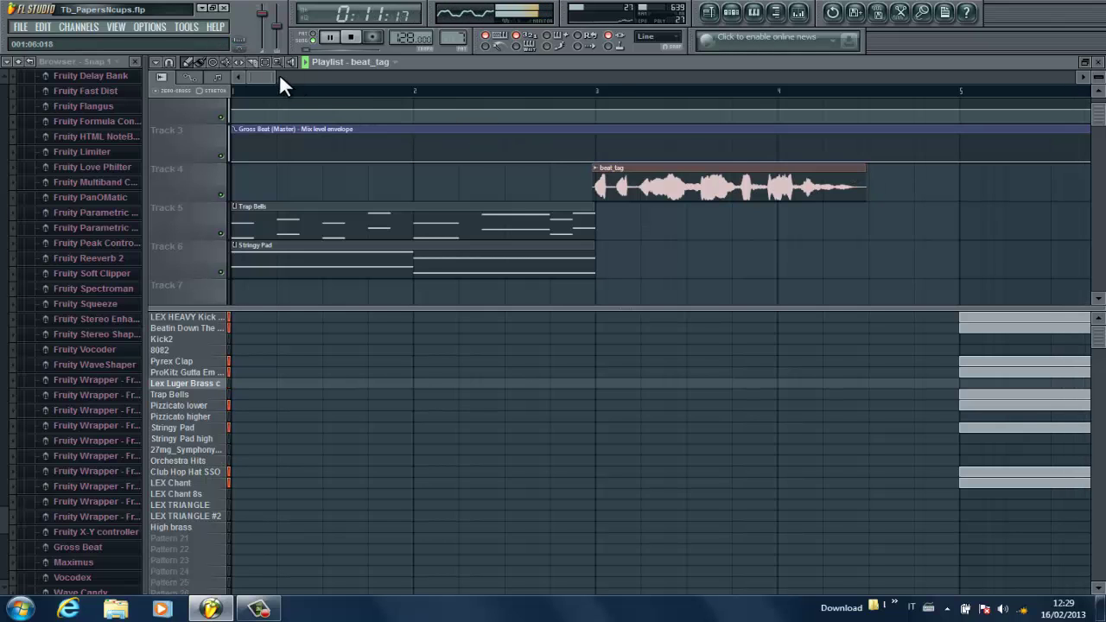
left_click_drag(279, 74, 436, 74)
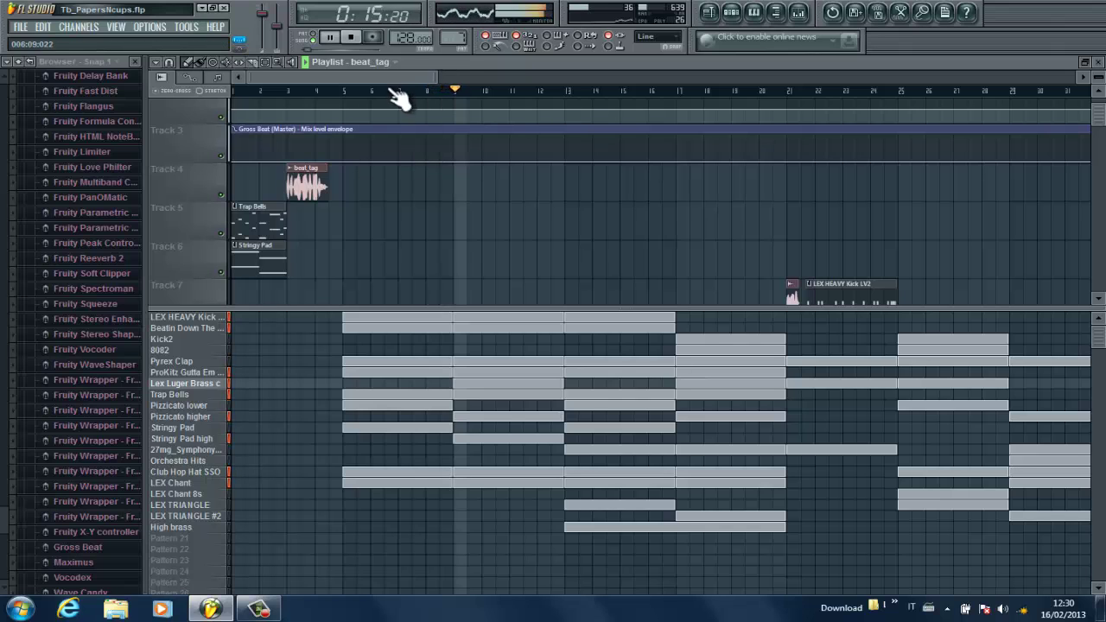
left_click_drag(435, 76, 300, 77)
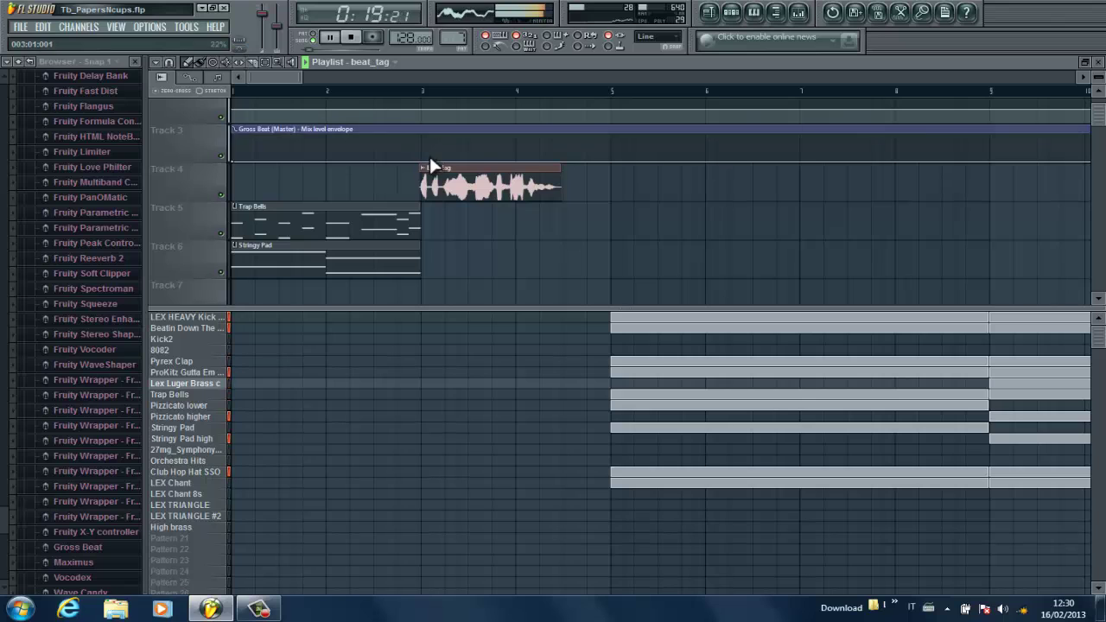
Copy the beat_tag clip on Track 4 to bar 13 and play from just before it.
left_click_drag(296, 77, 415, 77)
left_click_drag(340, 181, 730, 194)
left_click(694, 90)
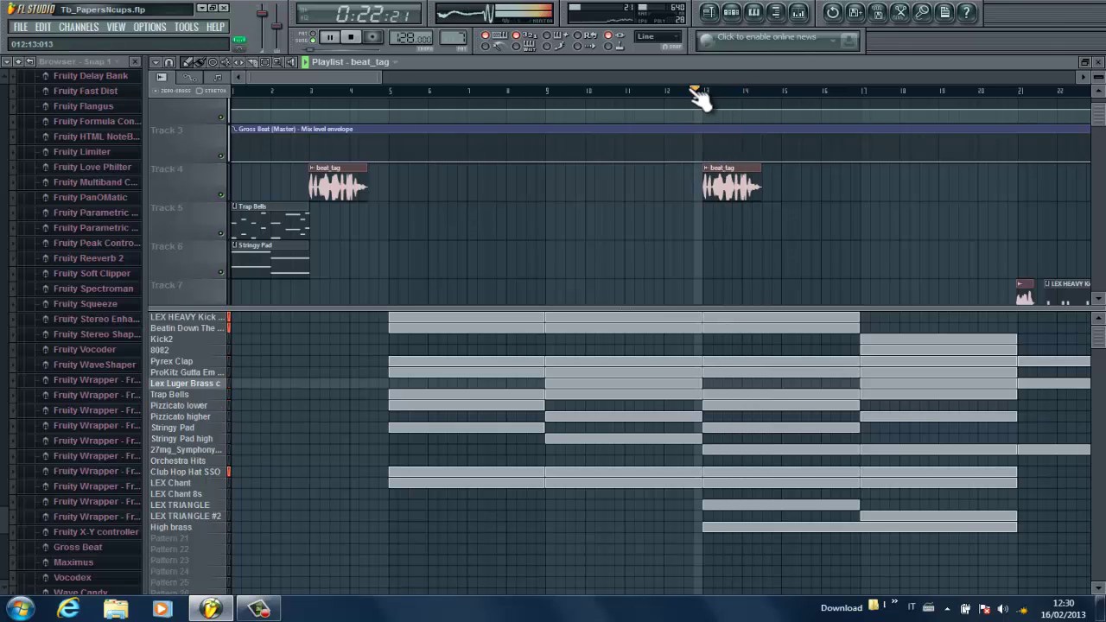
Nudge the second beat_tag clip slightly ahead of bar 13 and replay the passage to check its timing.
left_click_drag(383, 77, 462, 142)
left_click_drag(479, 181, 476, 181)
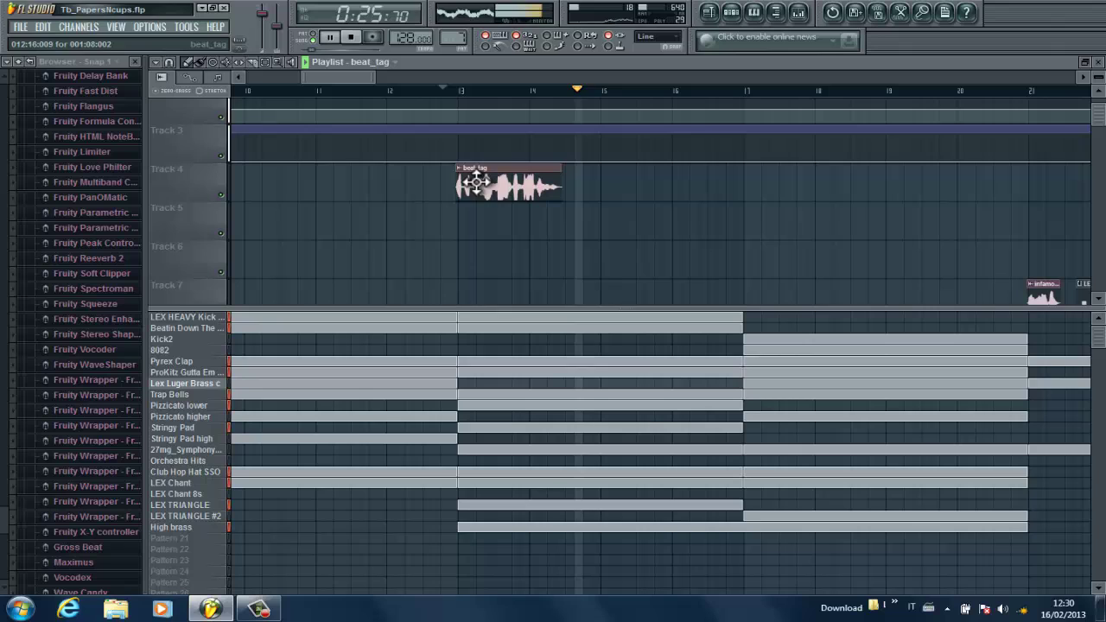
left_click(355, 91)
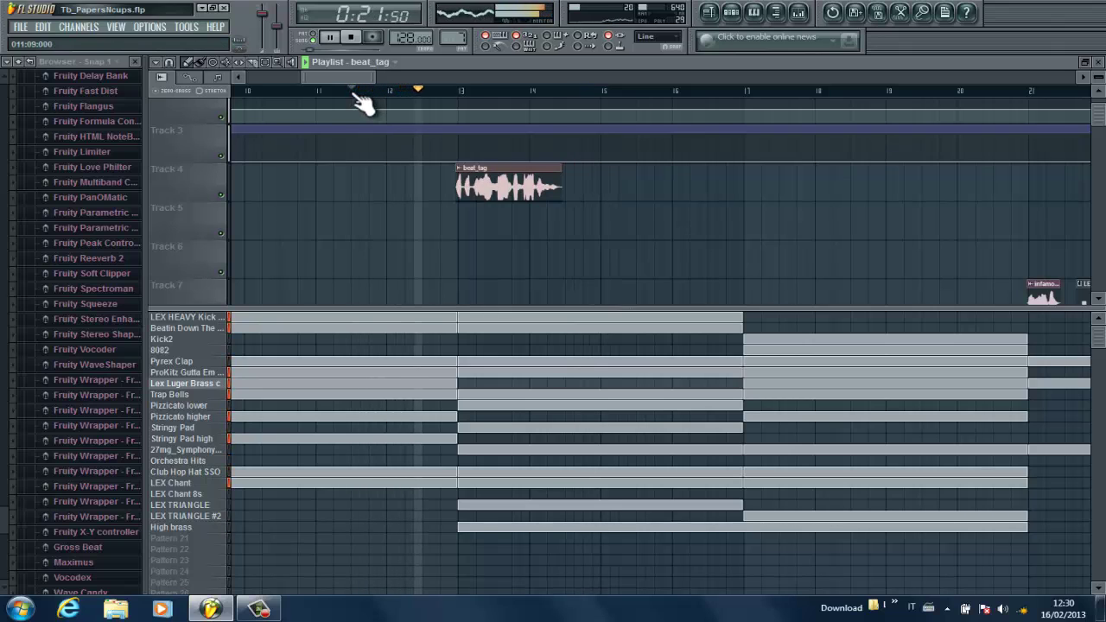
left_click_drag(518, 191, 501, 191)
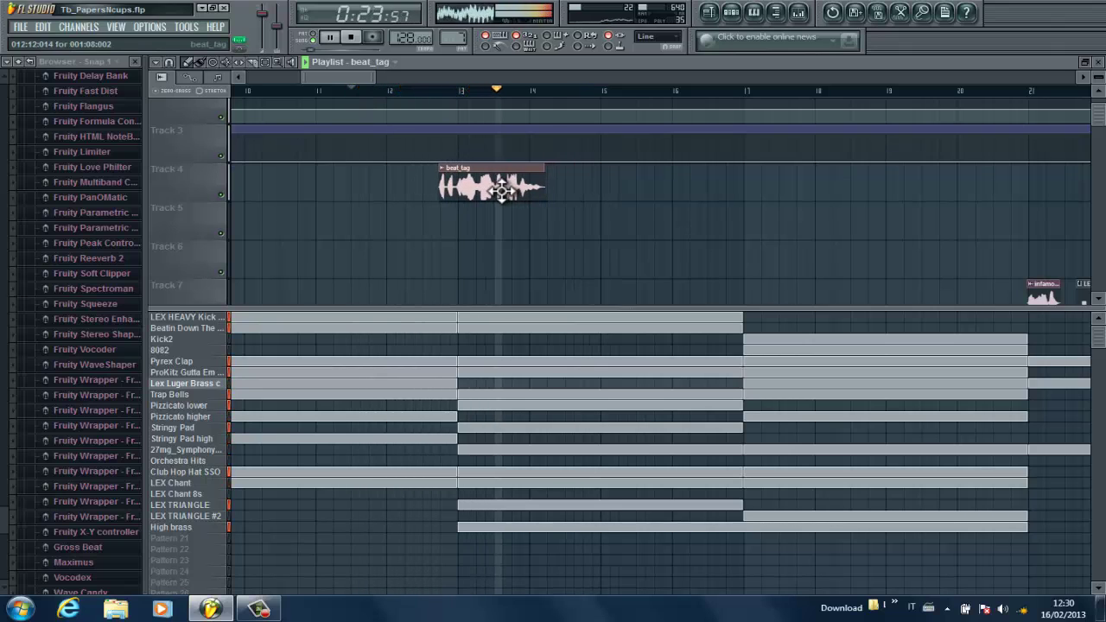
left_click(382, 89)
key("space")
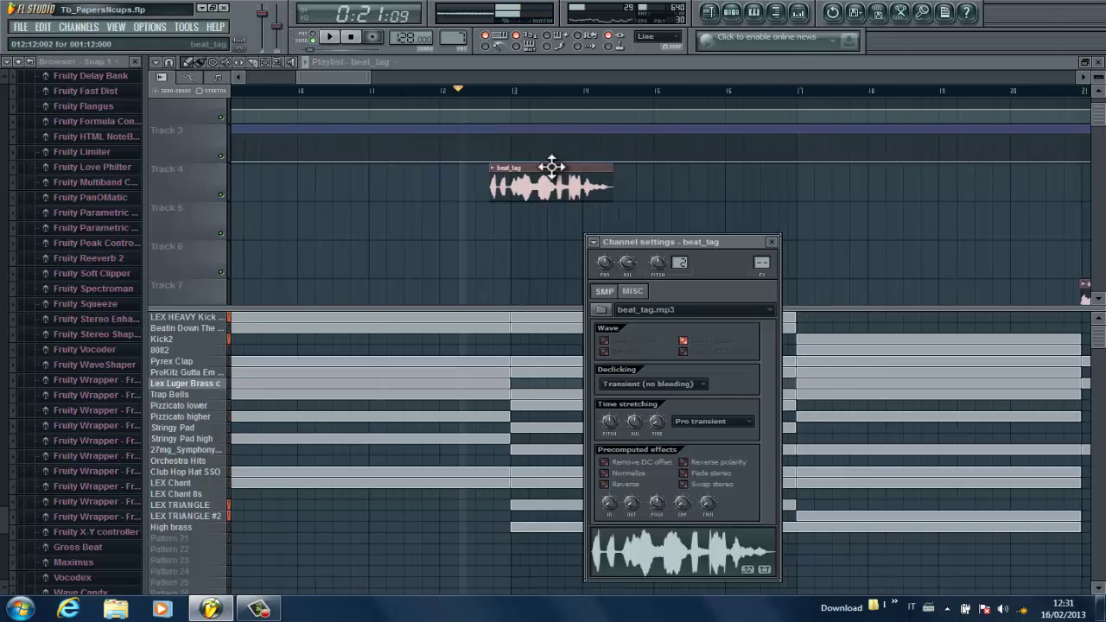
key("space")
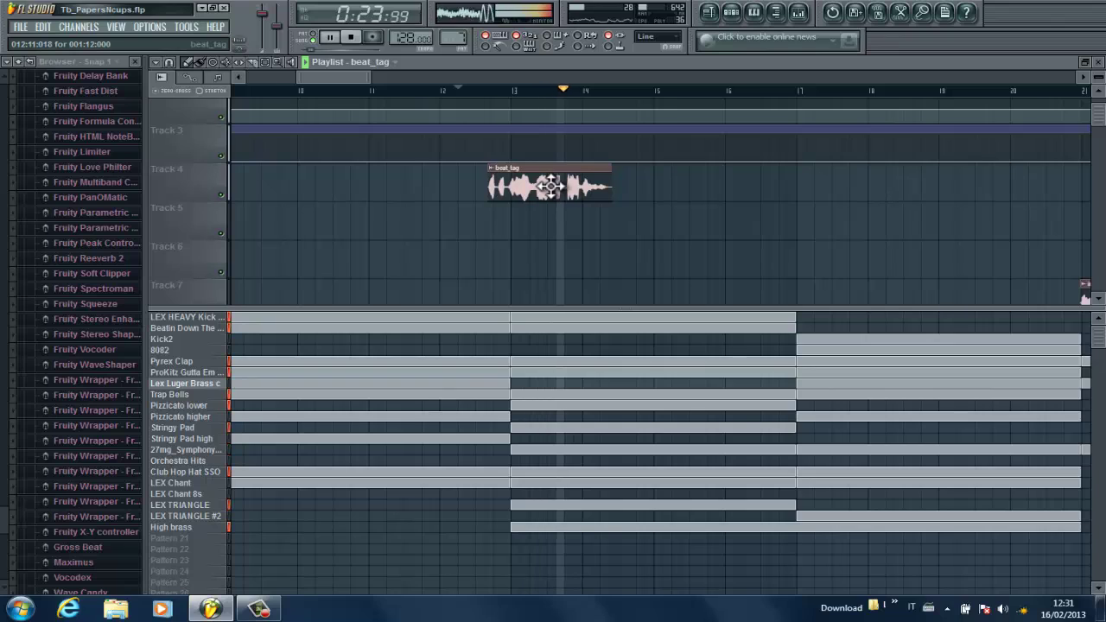
Shorten the beat_tag sample's time stretching to 1:11:000 and replay the passage from just before bar 13.
double_click(550, 185)
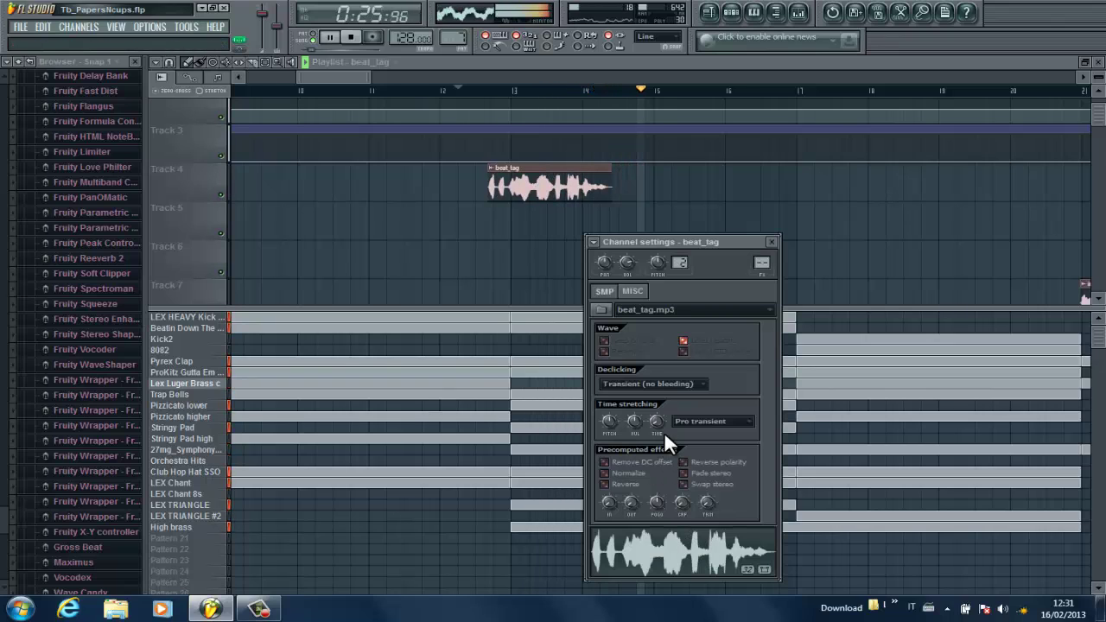
scroll(654, 420, "down", 2)
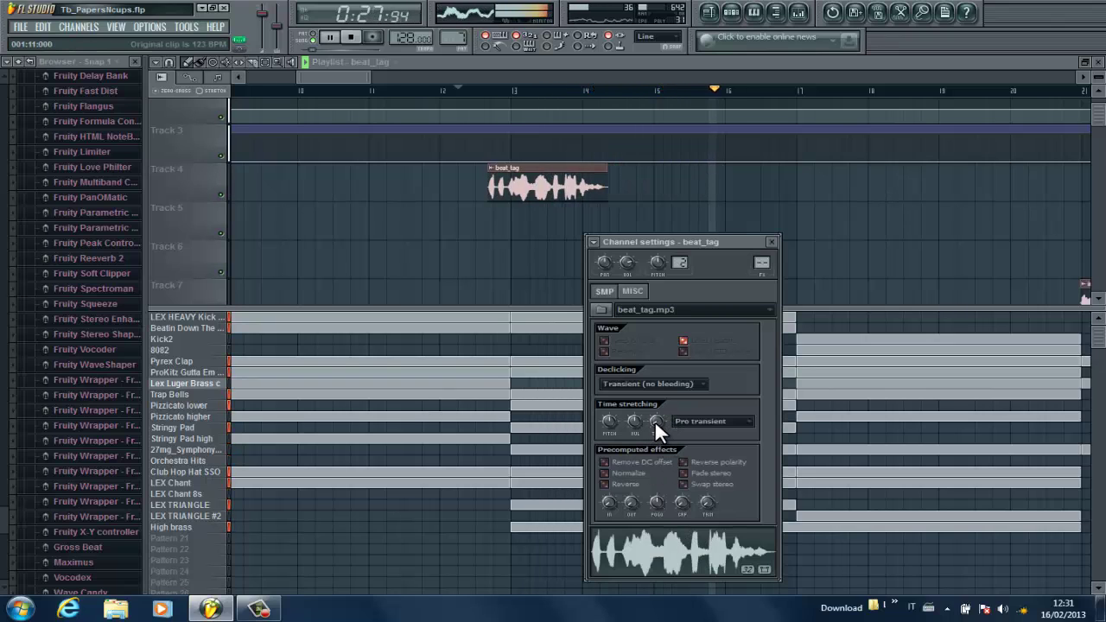
left_click(487, 91)
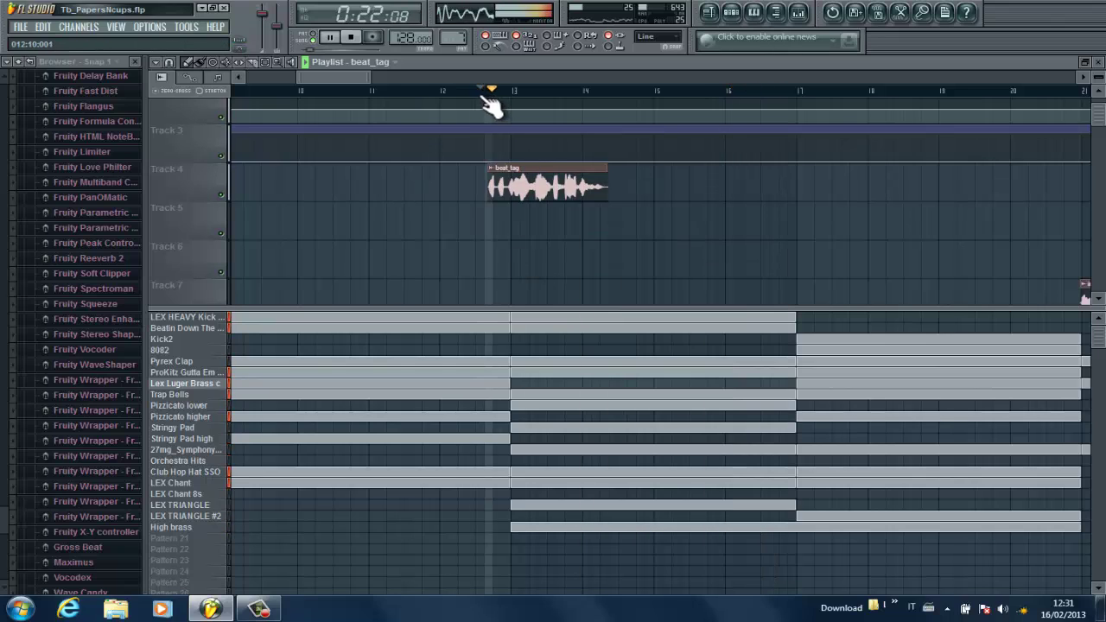
left_click(440, 92)
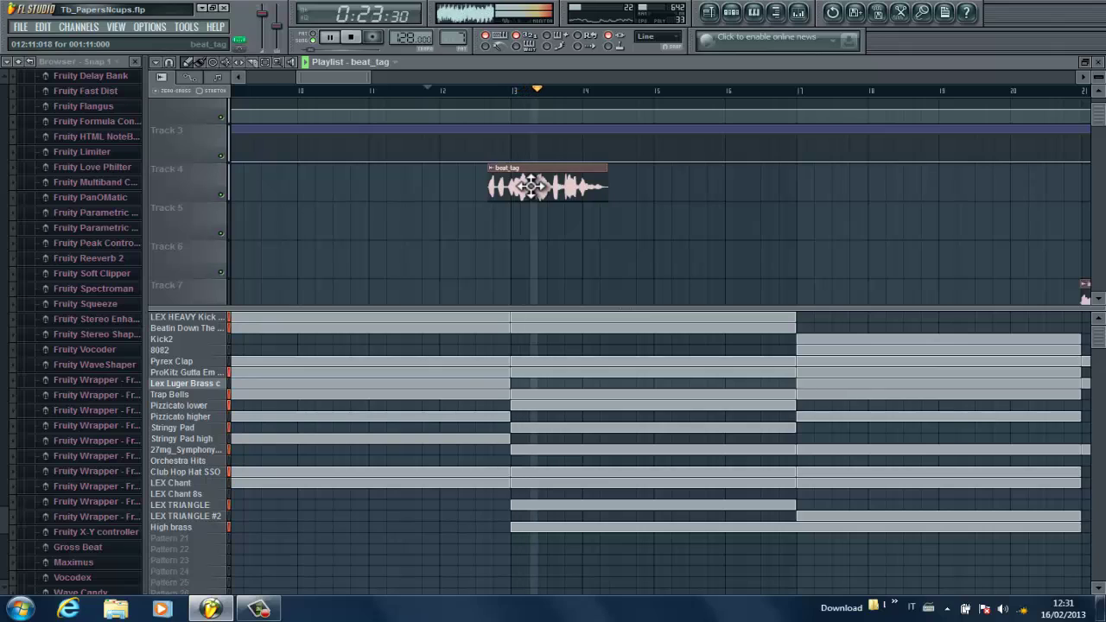
left_click(479, 90)
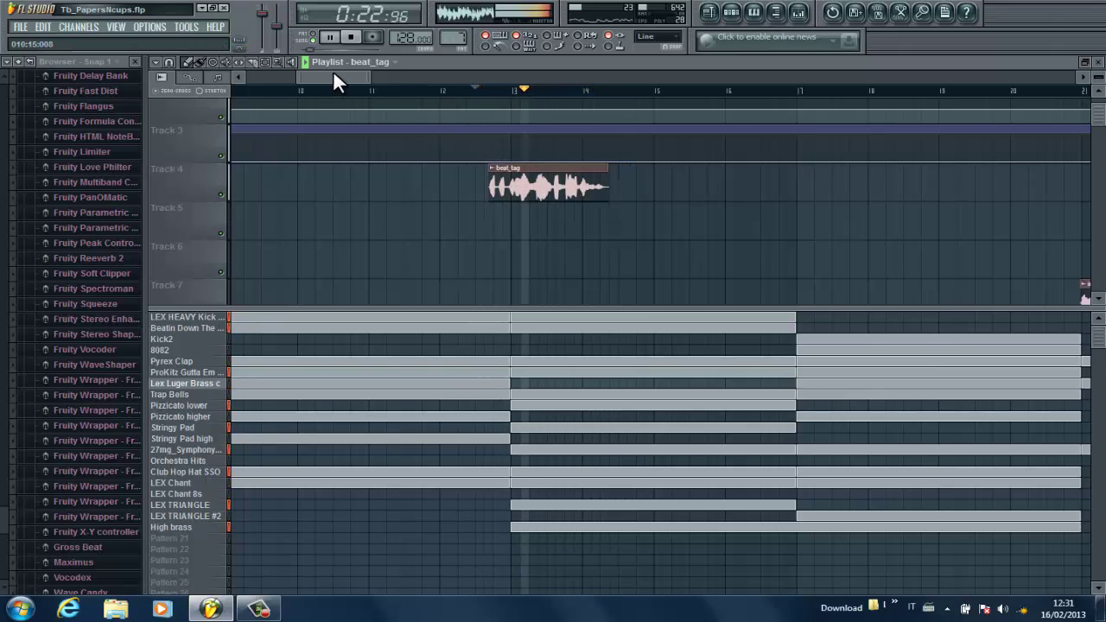
Review both beat_tag placements, at bar 3 and just ahead of bar 13, while the song plays through, and stop playback.
left_click_drag(336, 73, 363, 69)
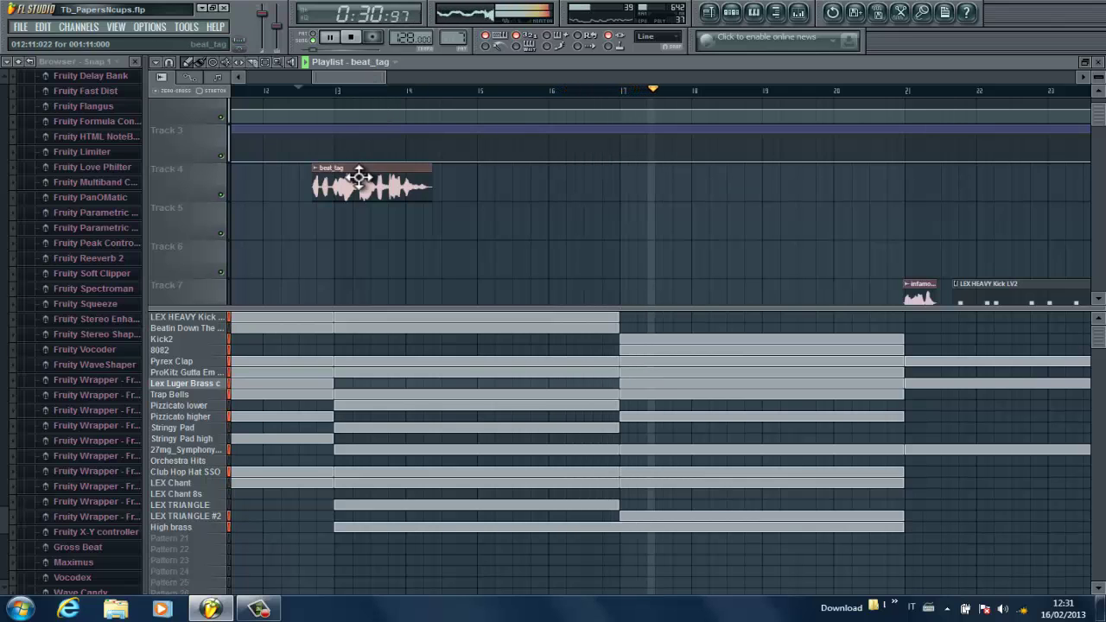
scroll(370, 96, "left", 3)
scroll(270, 116, "left", 8)
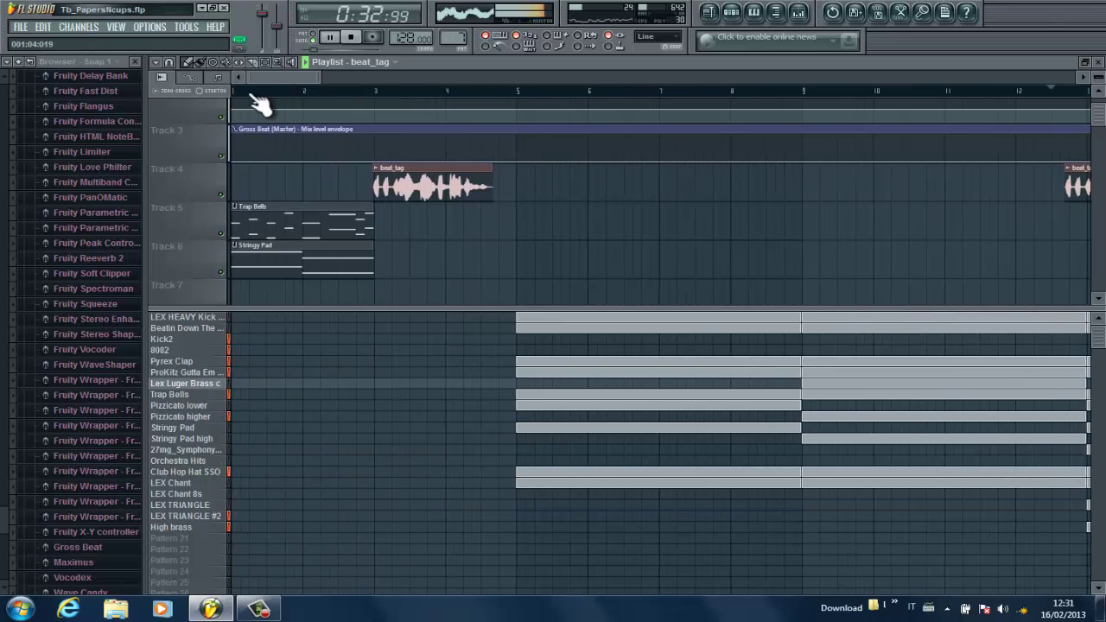
left_click_drag(289, 74, 351, 70)
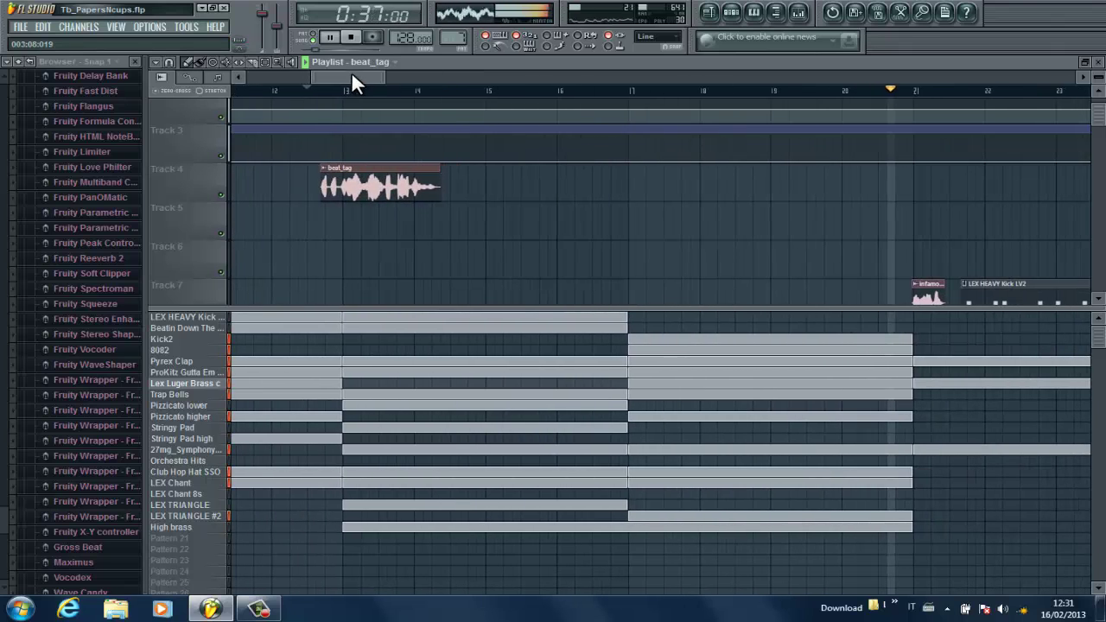
key("space")
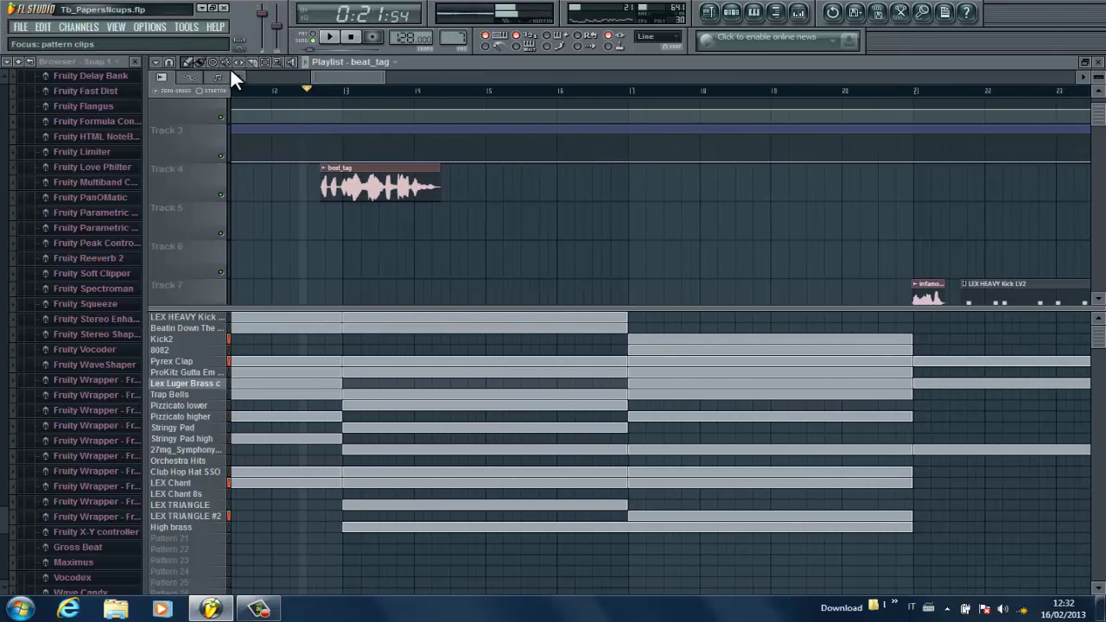
Slice the second beat_tag clip shortly after bar 13 and copy its opening part to just before bar 17 on Track 4.
left_click(328, 90)
key("space")
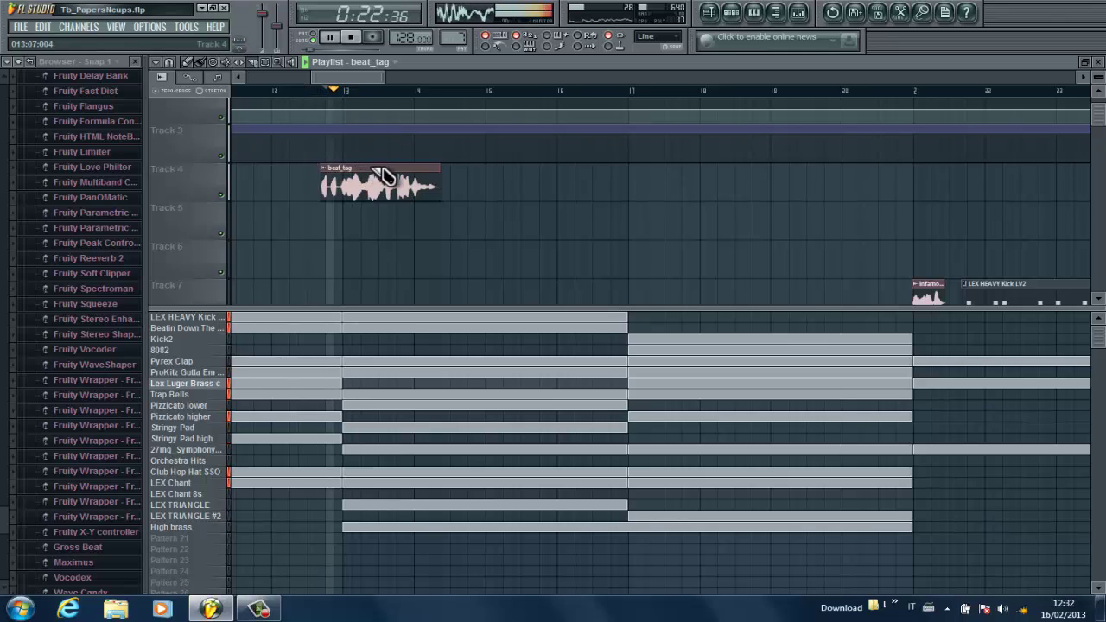
key("space")
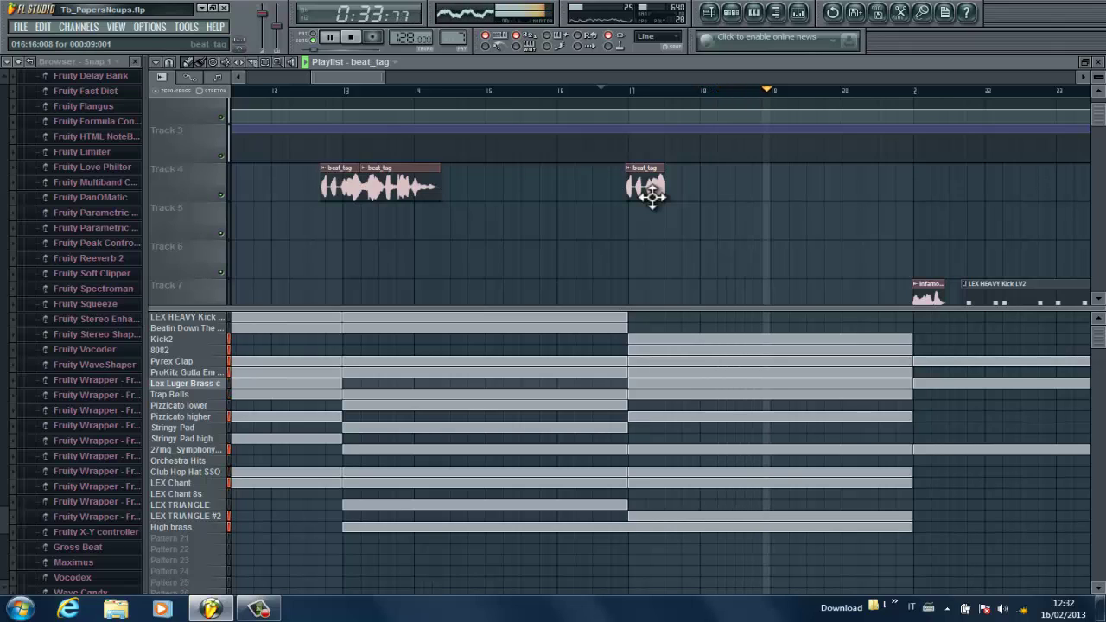
Move the short beat_tag slice on Track 4 to between bars 18 and 19, nudge it slightly later and open its channel settings.
left_click_drag(652, 197, 774, 203)
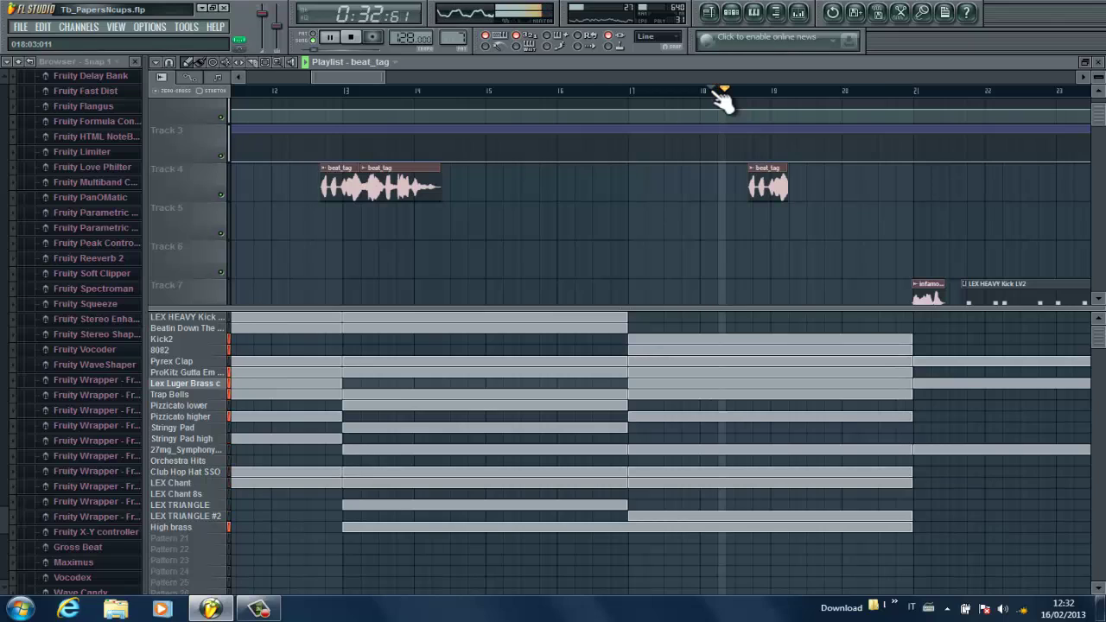
left_click_drag(754, 186, 770, 194)
left_click(771, 195)
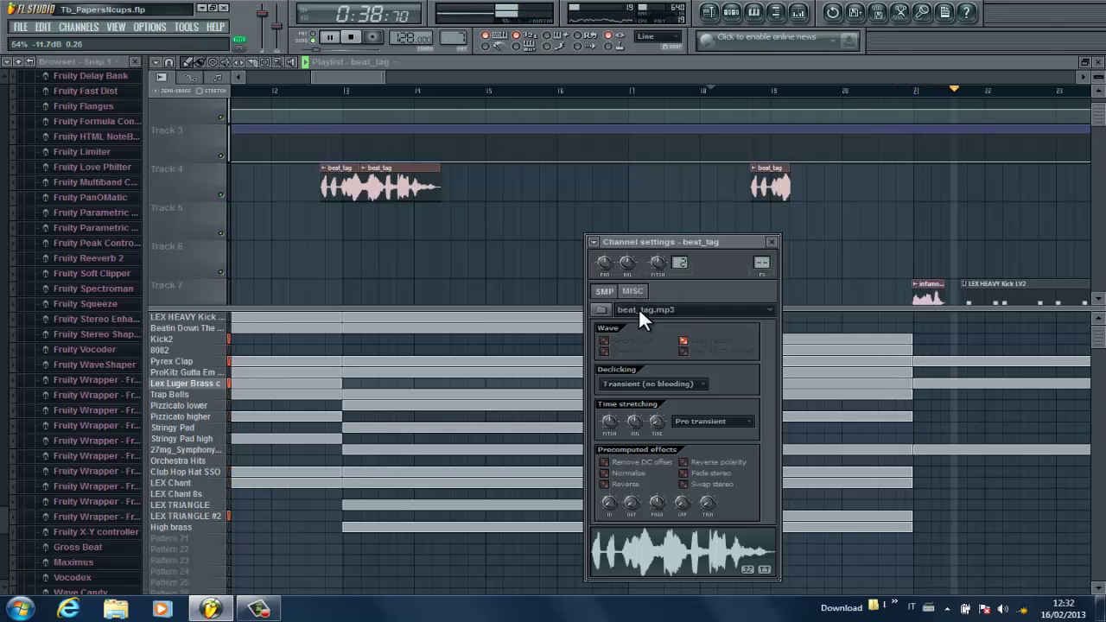
Replay the tags from just before bar 13 and zoom out the playlist to view the song's arrangement.
left_click(296, 94)
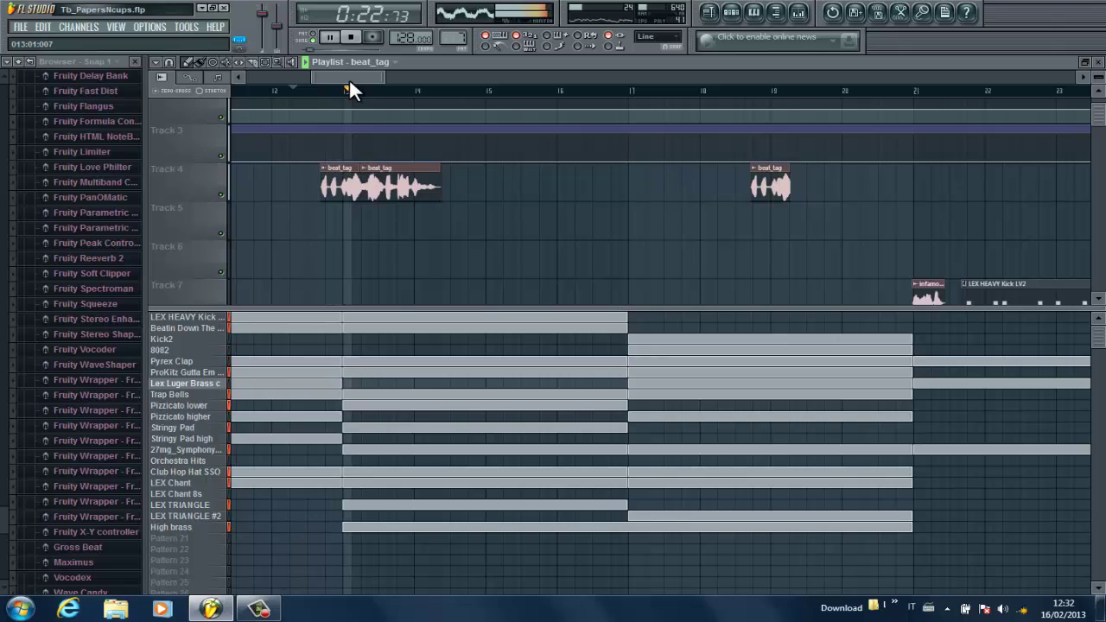
mouse_move(358, 75)
left_mouse_down()
mouse_move(247, 75)
mouse_move(361, 71)
left_mouse_up()
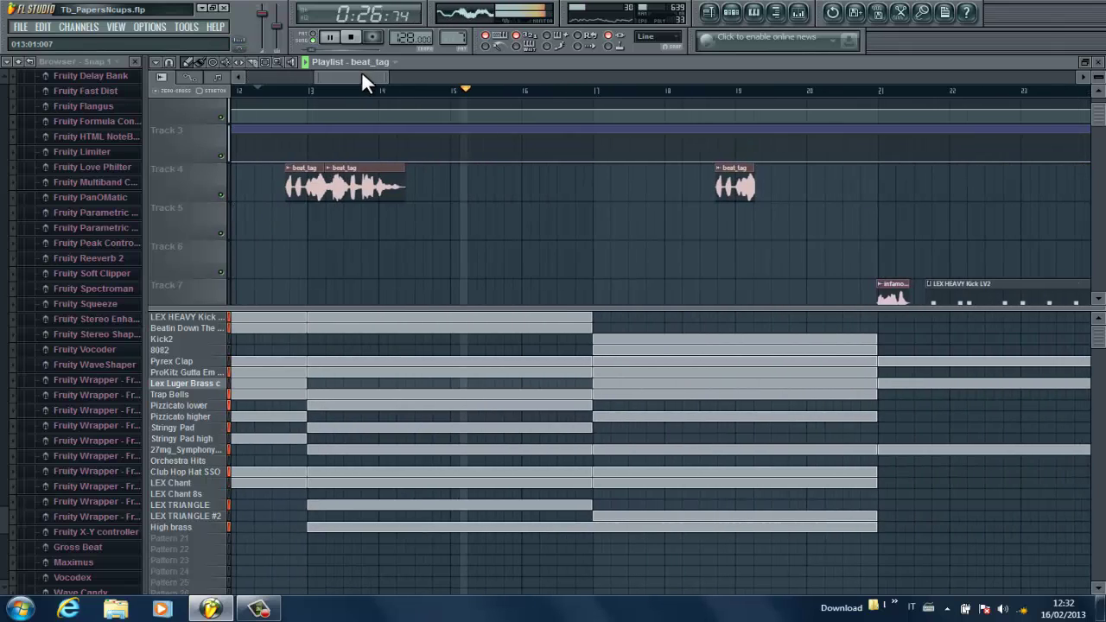
double_click(346, 187)
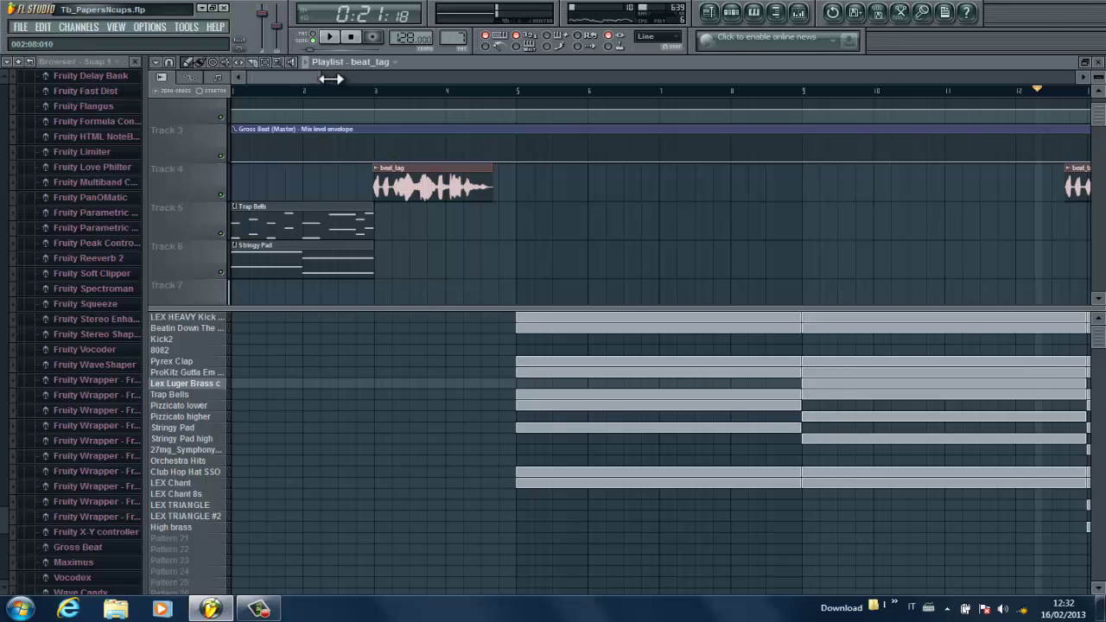
left_click_drag(331, 78, 772, 95)
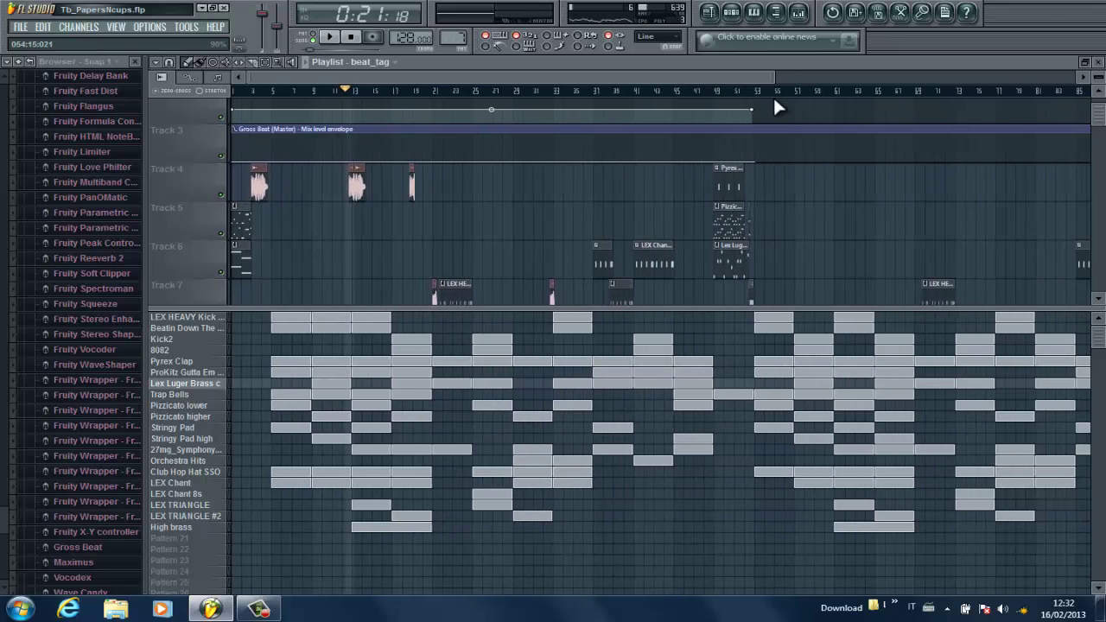